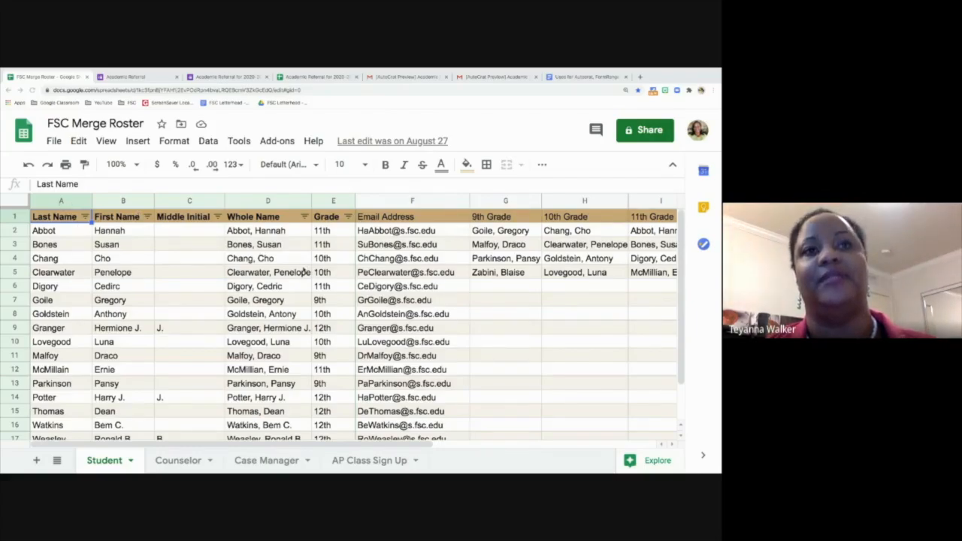
Examine the Whole Name, Email Address, Grade and 9th Grade columns of the Student sheet
click(257, 200)
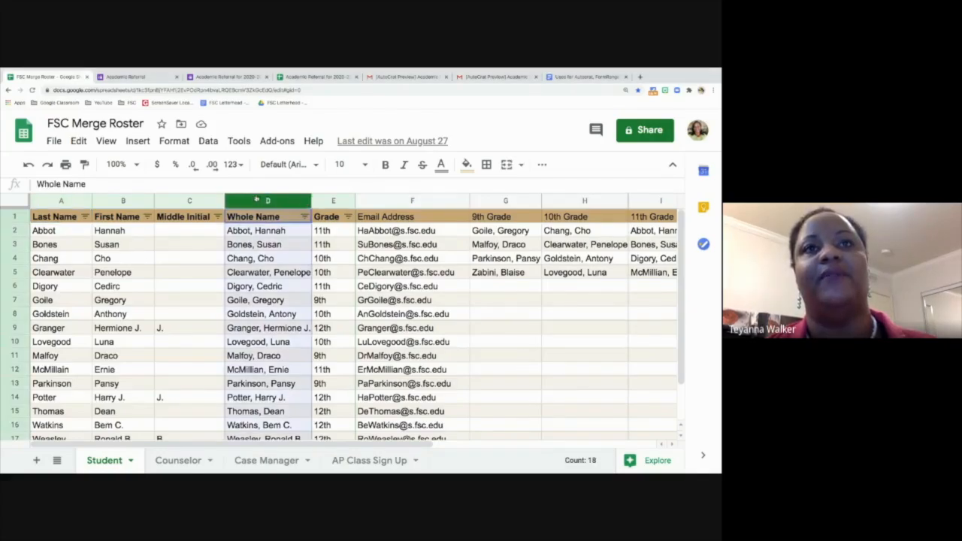
click(399, 200)
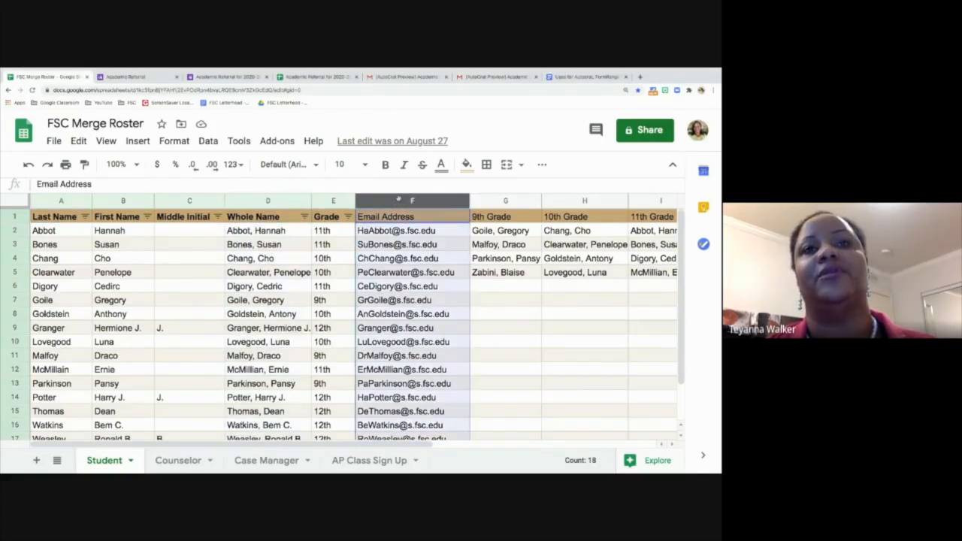
click(335, 202)
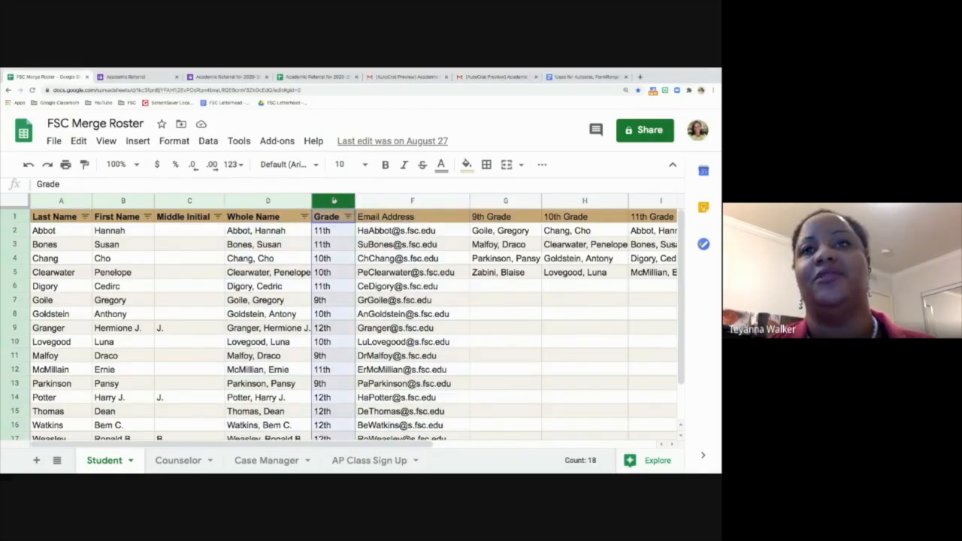
click(502, 197)
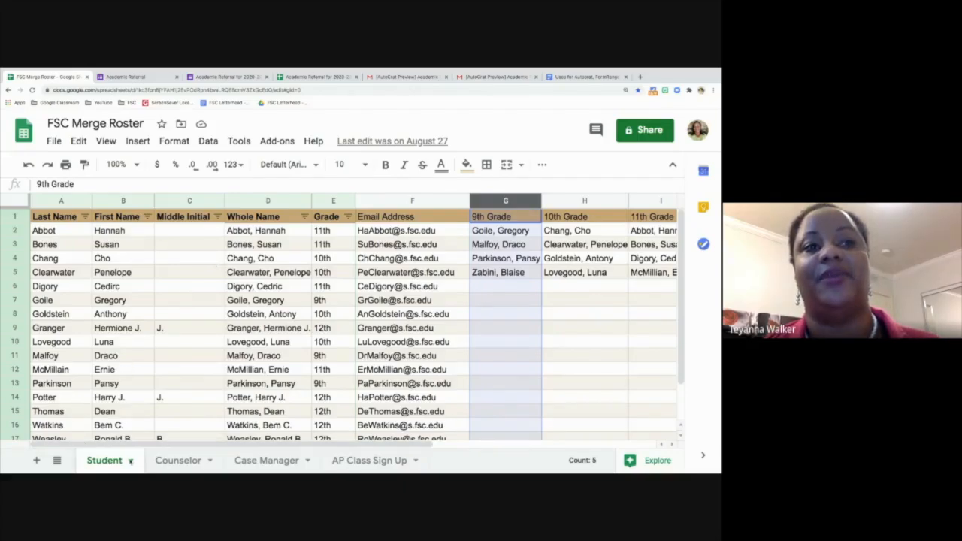
Review the Counselor and Case Manager sheets and the document listing uses for Autocrat, FormRanger & gForms, ending back on the Student sheet
click(179, 461)
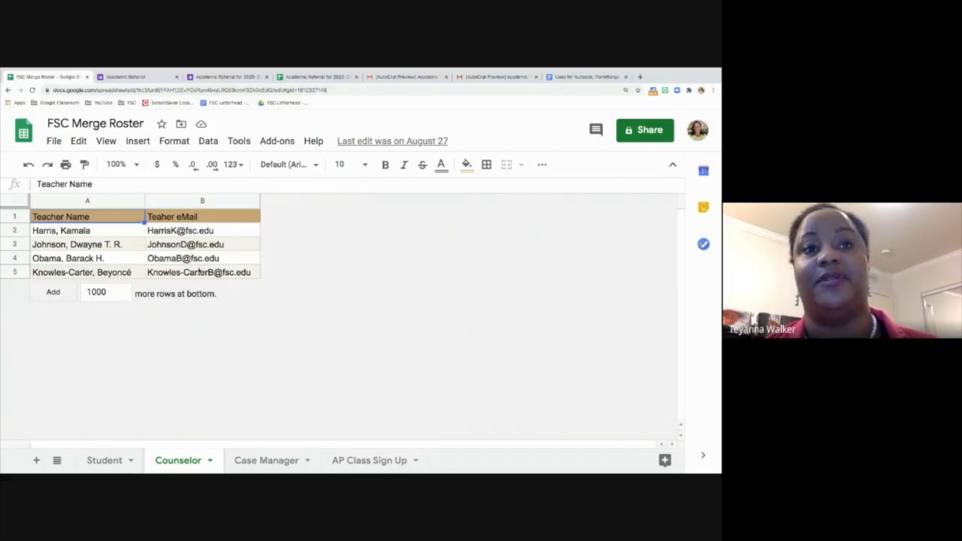
click(264, 461)
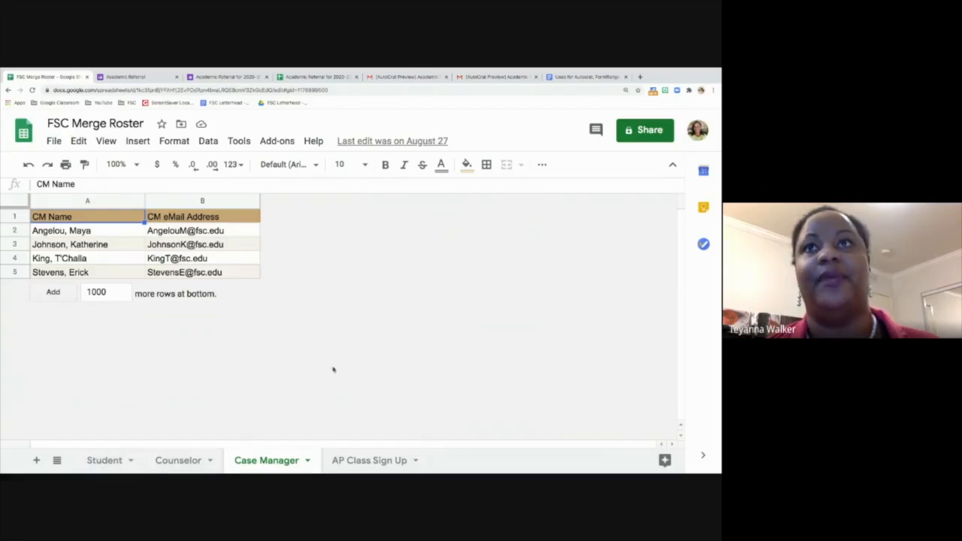
click(581, 78)
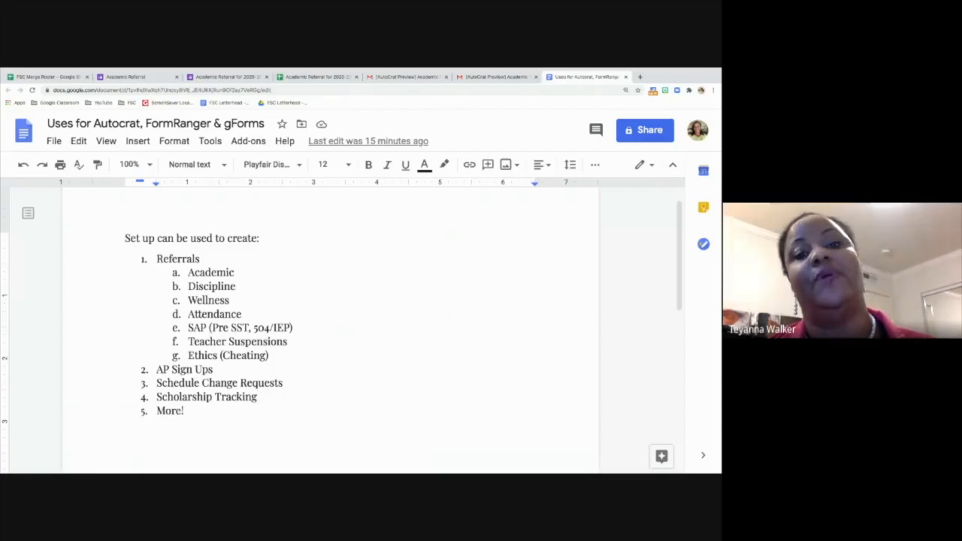
click(45, 77)
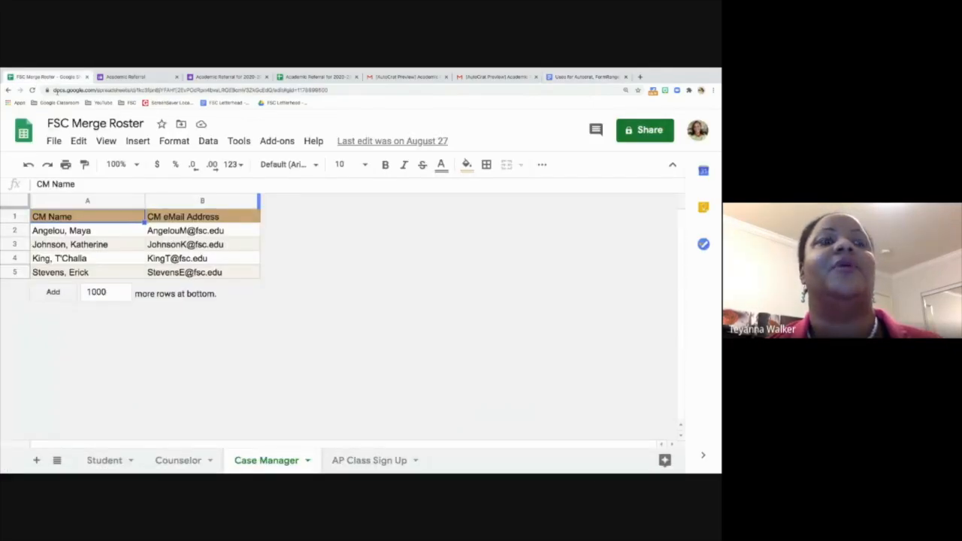
click(107, 460)
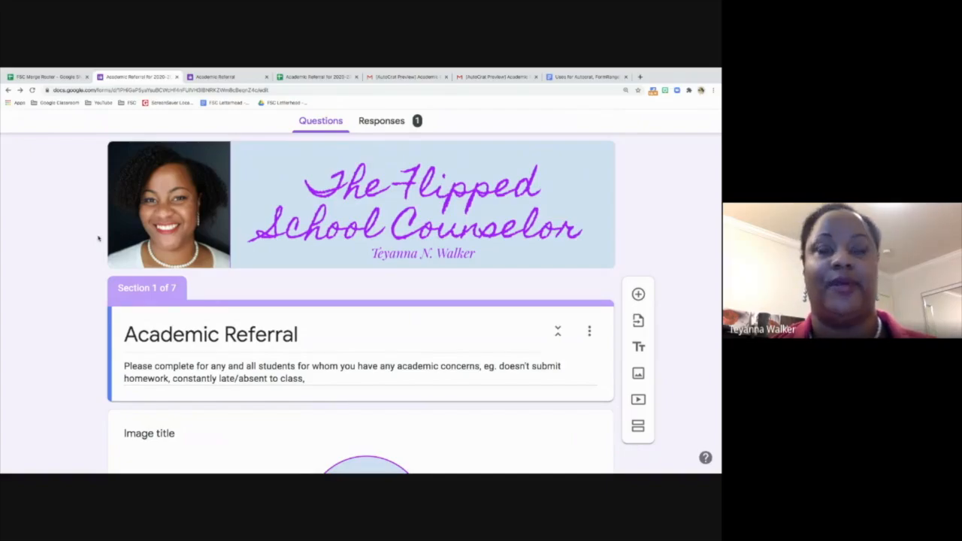
Review the header, description and logo image in section 1 of the Academic Referral form
scroll(98, 238, down, 2)
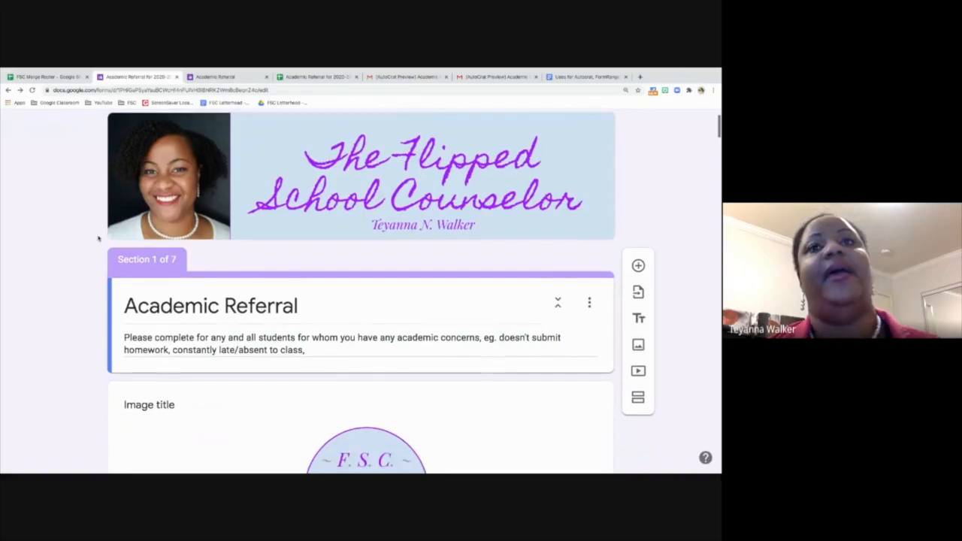
scroll(98, 238, down, 1)
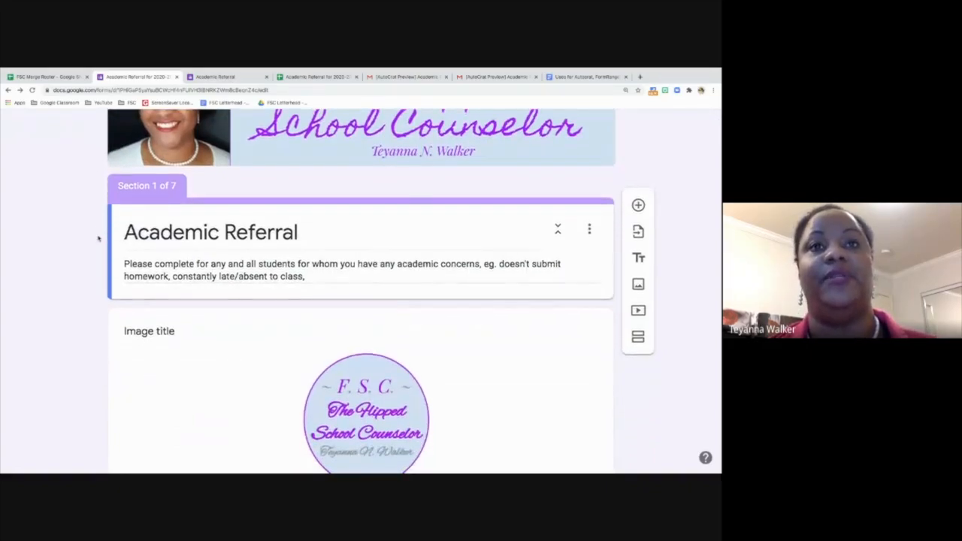
scroll(98, 238, down, 2)
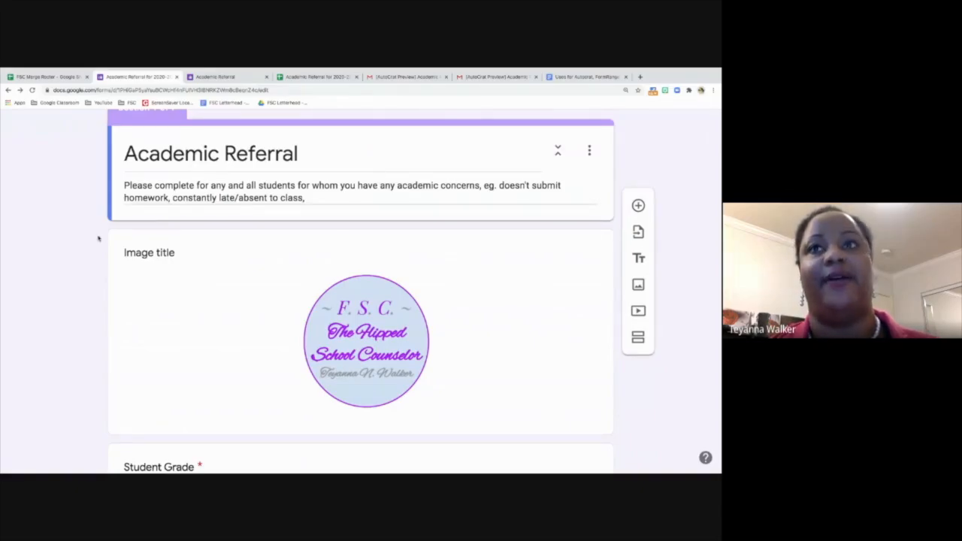
scroll(97, 238, up, 4)
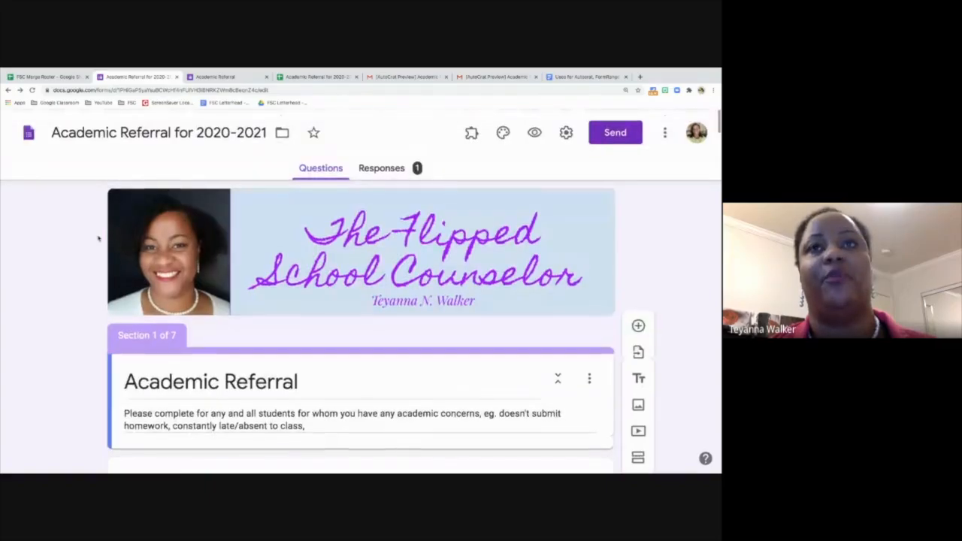
Start the Form Ranger add-on for the Academic Referral for 2020-2021 form
click(665, 133)
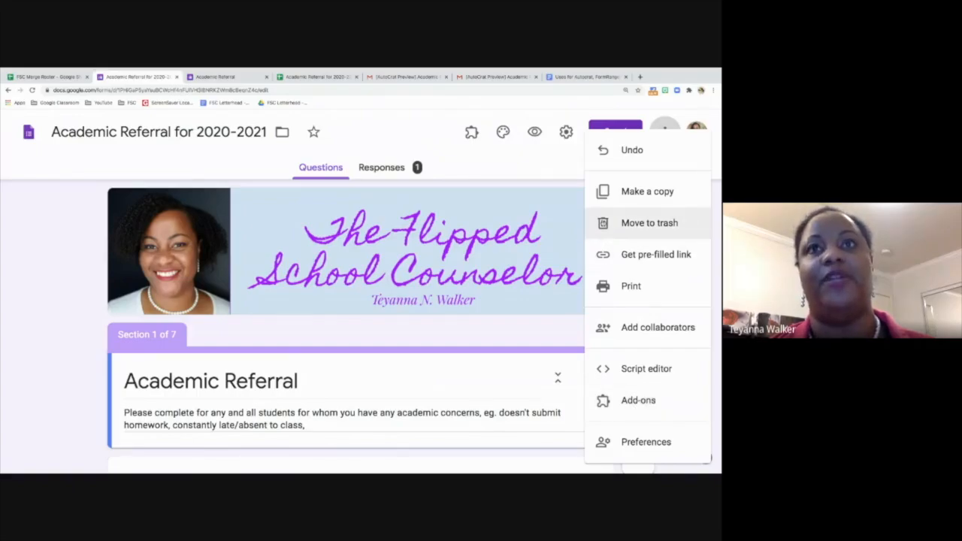
click(508, 166)
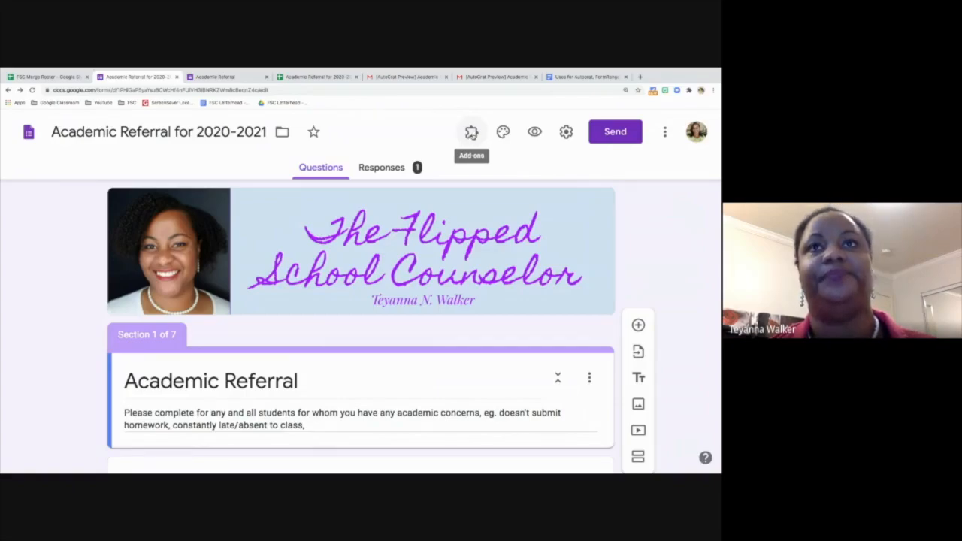
click(471, 133)
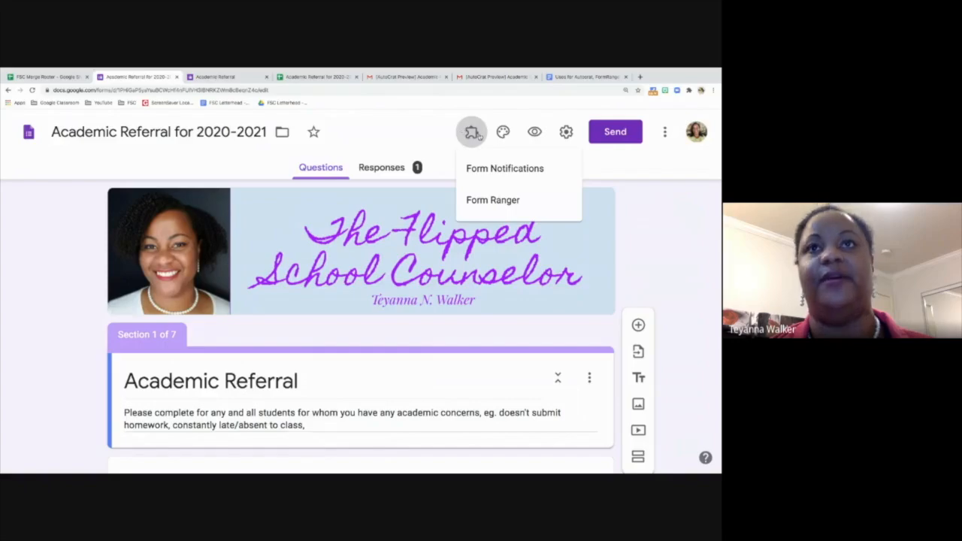
click(481, 200)
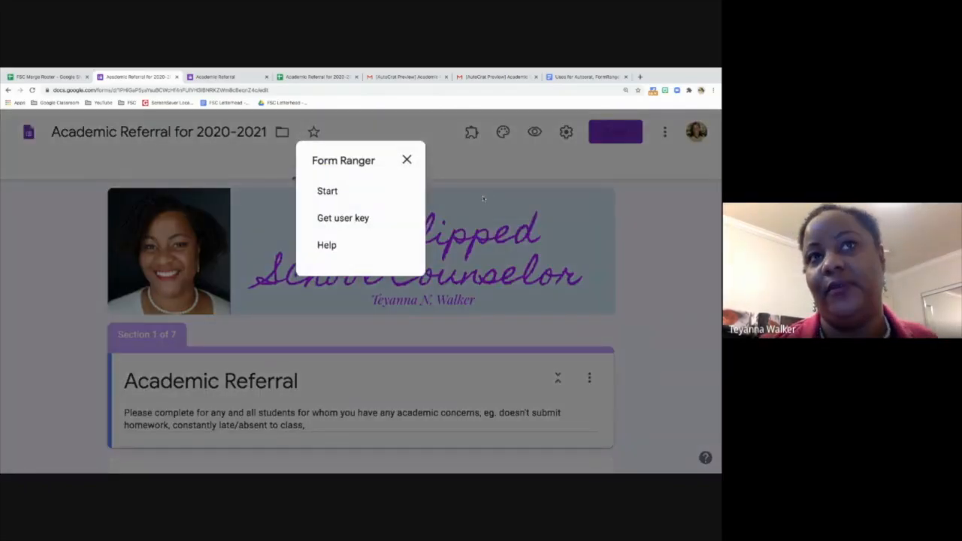
click(328, 191)
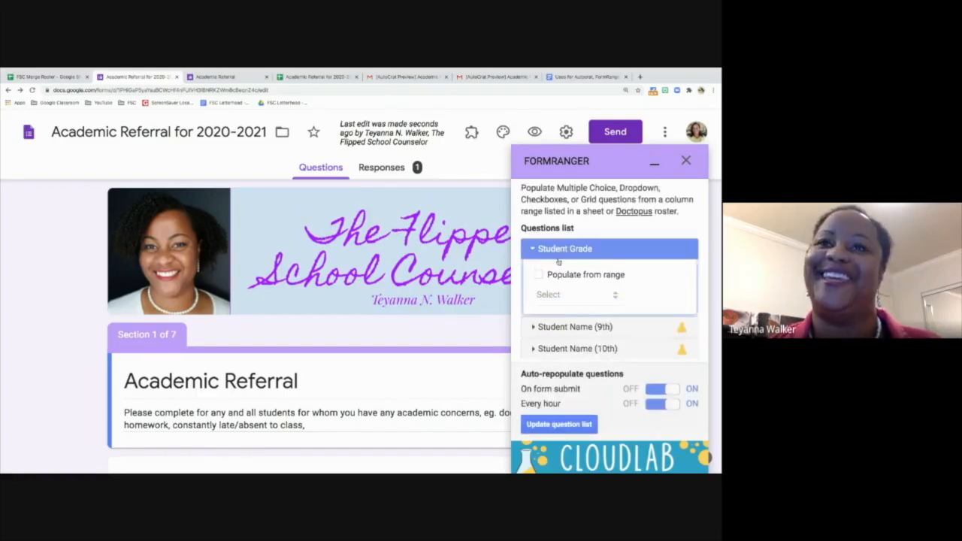
Look through the FormRanger questions list and open the range assigned to Student Name (9th) for editing
click(571, 326)
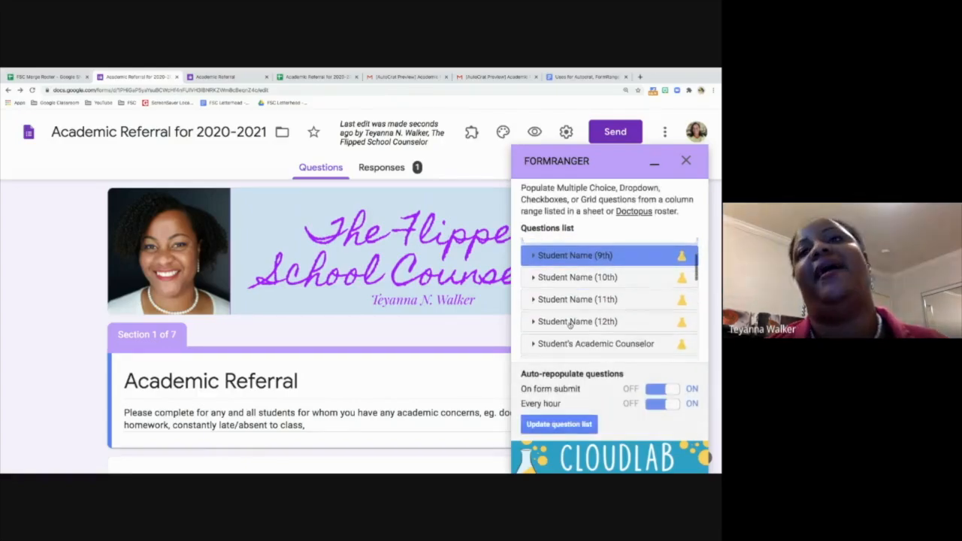
scroll(569, 324, up, 1)
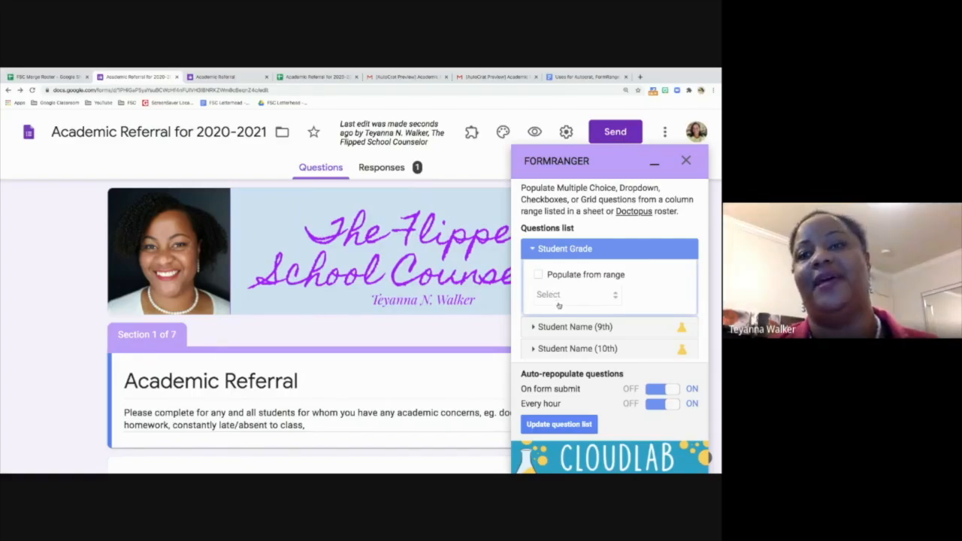
scroll(558, 304, down, 2)
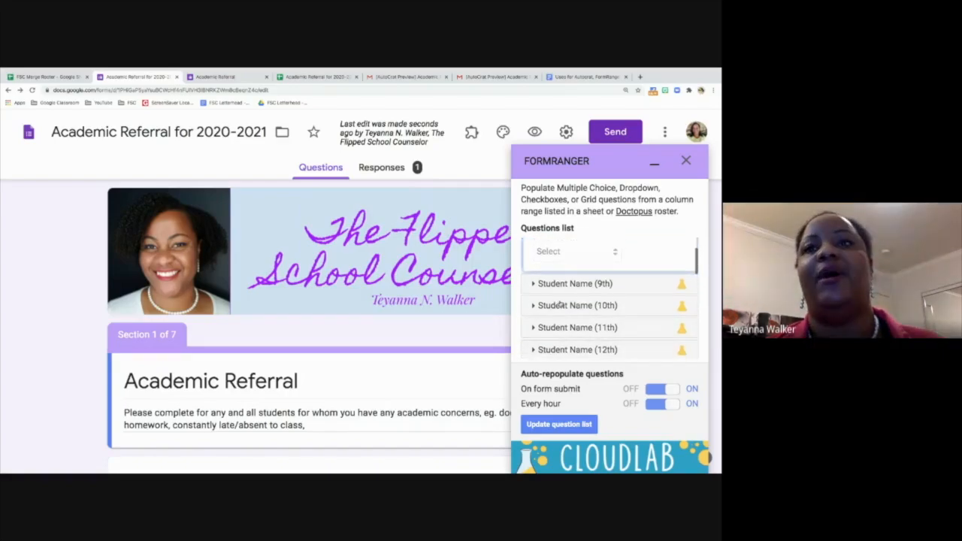
scroll(560, 305, down, 1)
click(677, 269)
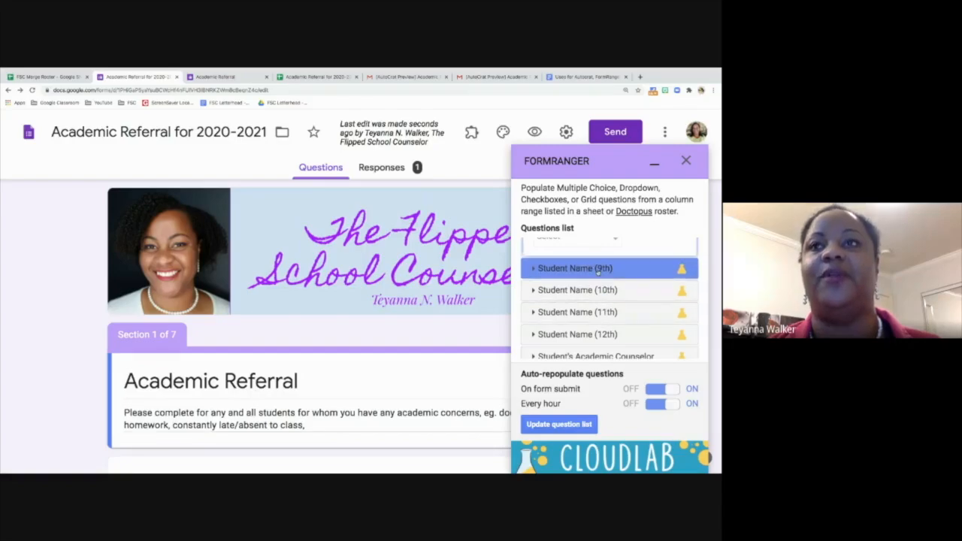
click(550, 269)
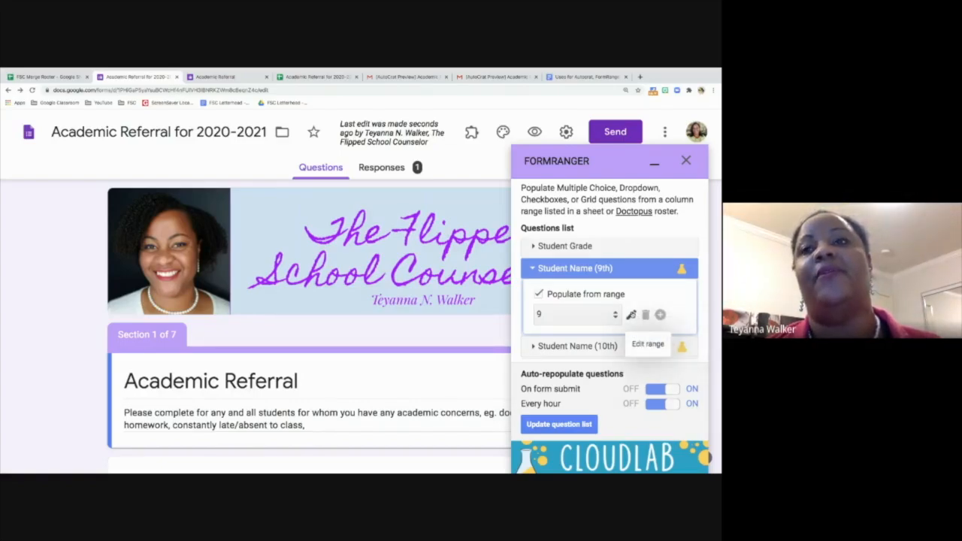
click(632, 315)
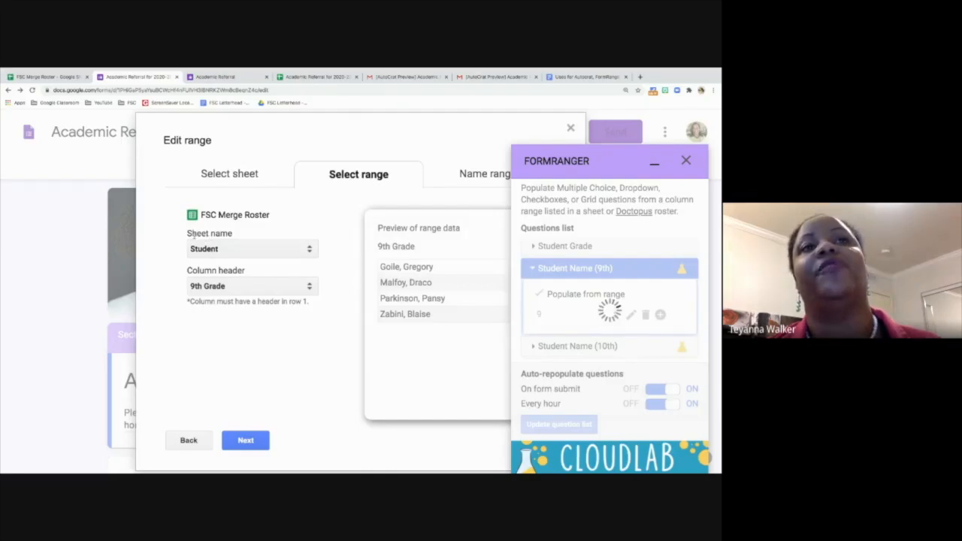
Check the source sheet, column header and name of the 9th-grade range, and close the range editor and FormRanger without saving
click(201, 249)
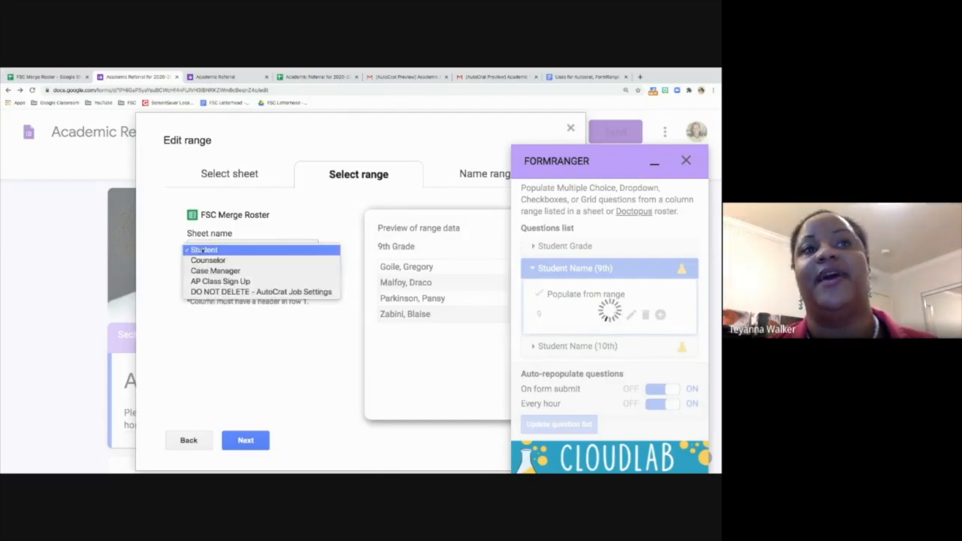
click(212, 252)
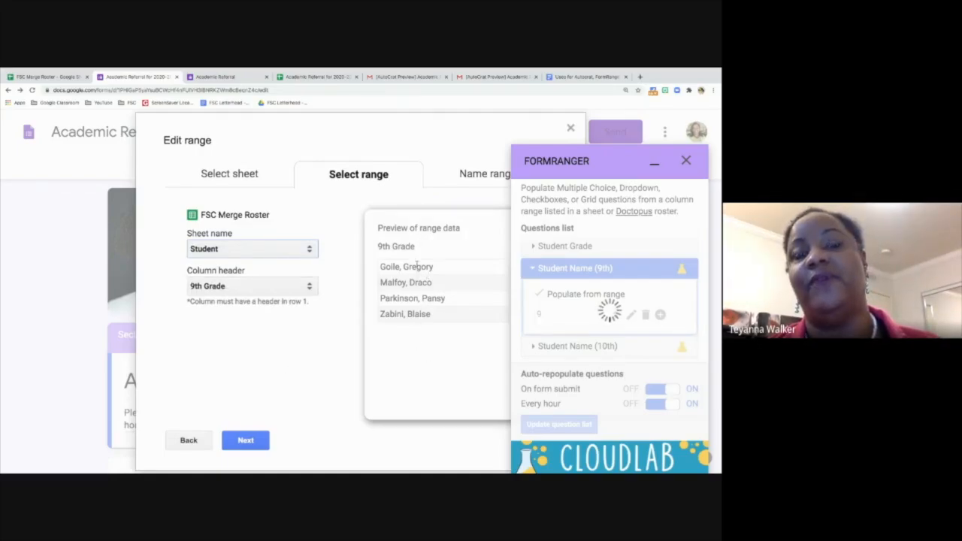
click(245, 440)
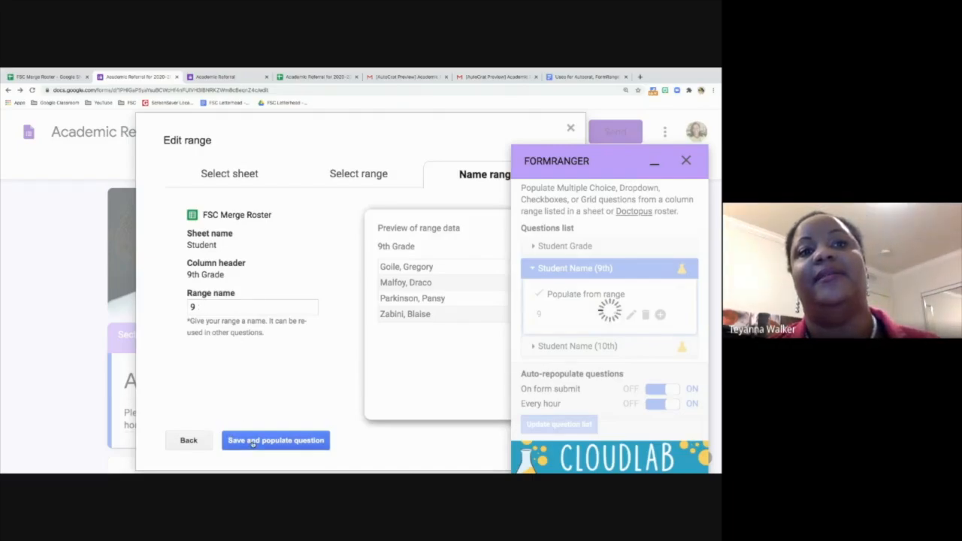
click(201, 443)
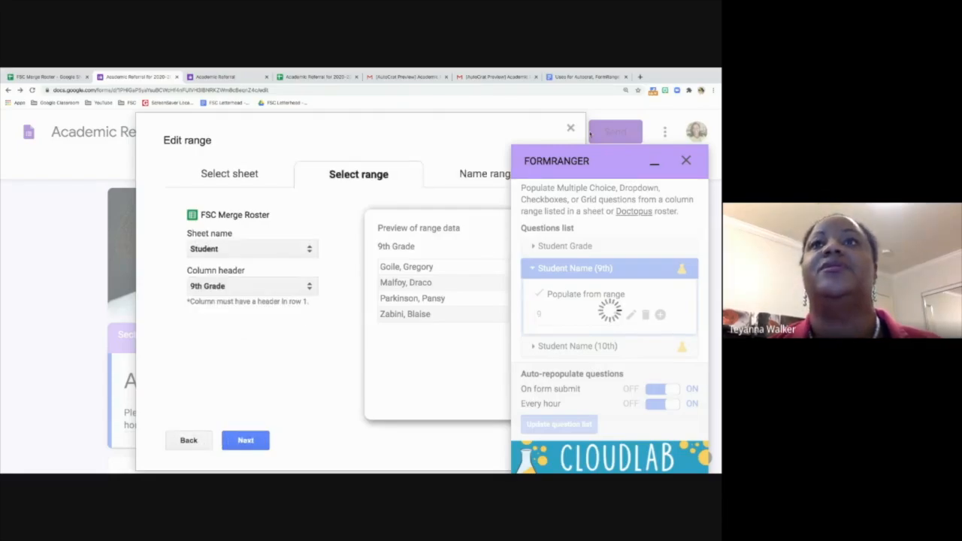
click(570, 128)
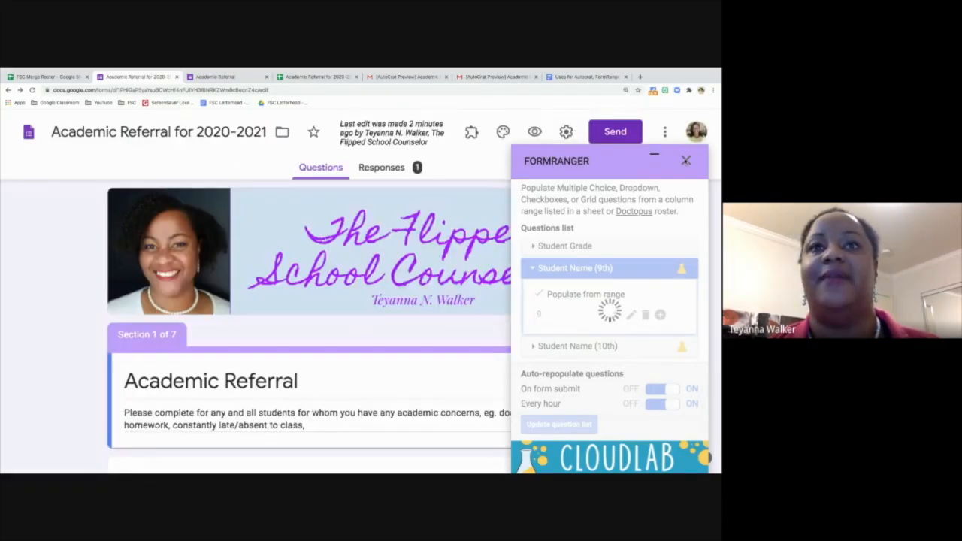
click(685, 160)
Compare the form's Student Grade and Student Name (9th) questions with the 9th Grade column in the FSC Merge Roster
scroll(503, 329, down, 1)
scroll(504, 329, down, 3)
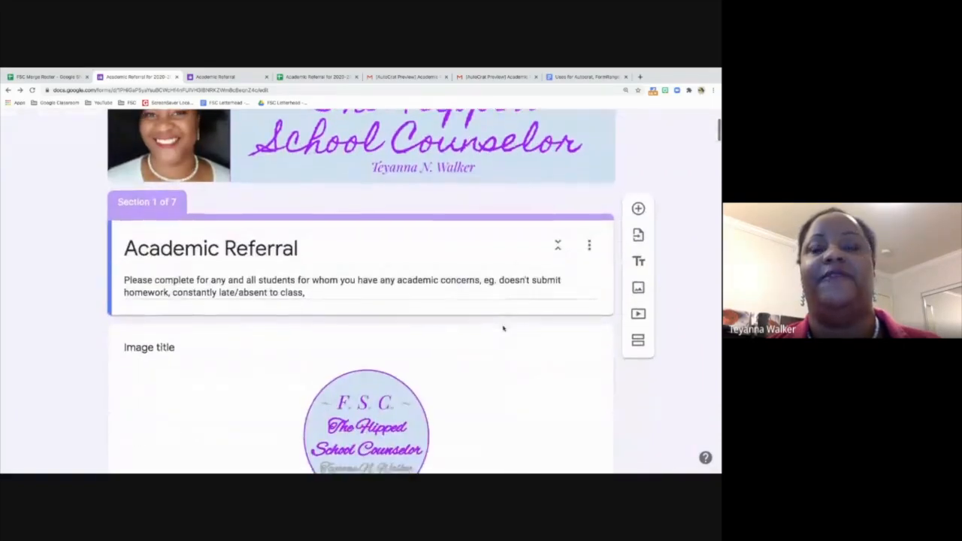
scroll(503, 329, down, 6)
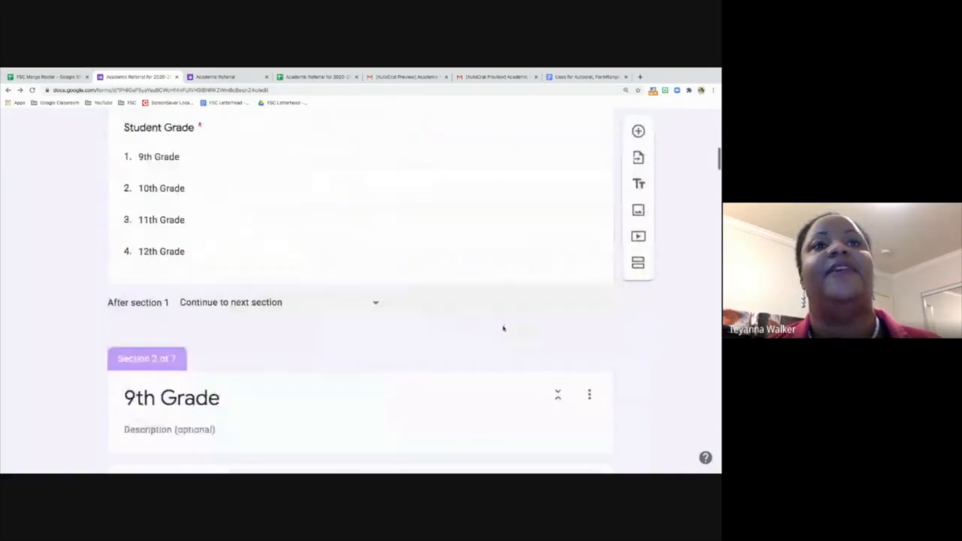
scroll(504, 328, down, 1)
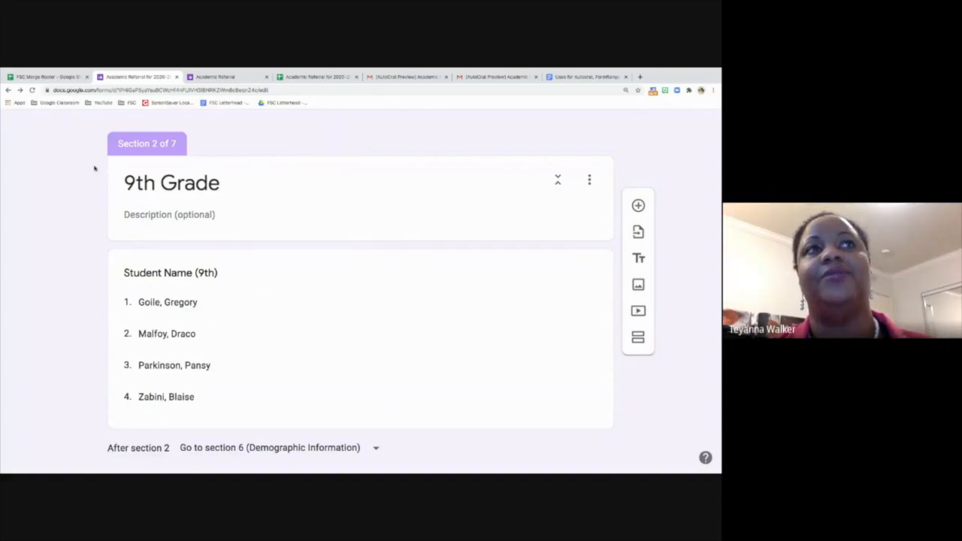
click(48, 77)
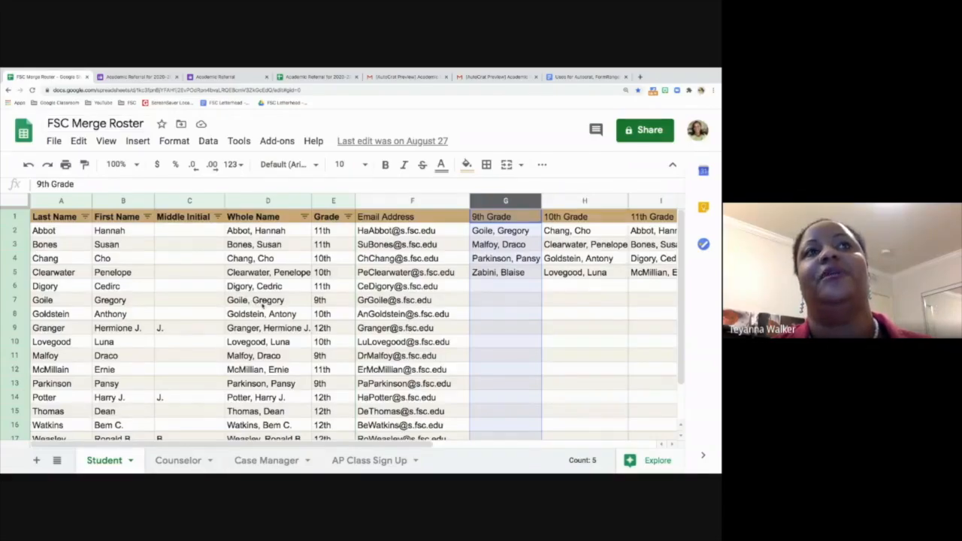
click(136, 78)
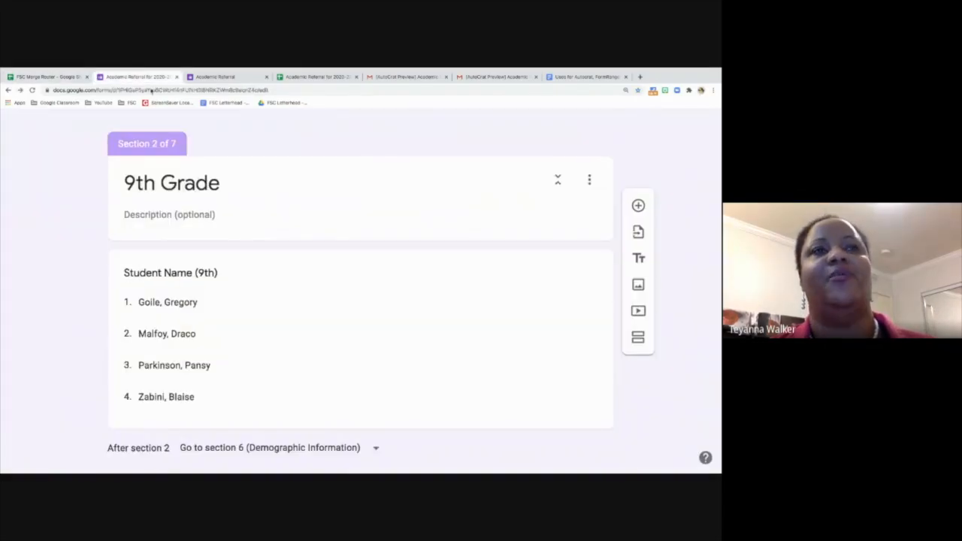
click(582, 199)
scroll(578, 199, up, 6)
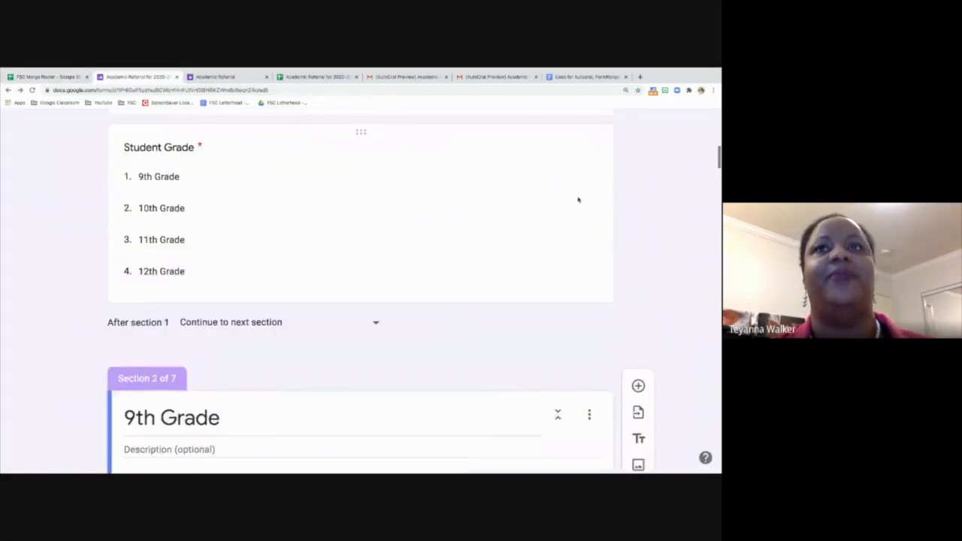
Restart the Form Ranger add-on, check its questions list and the auto-repopulate settings for form submit and every hour, and close it
scroll(578, 200, up, 10)
click(471, 132)
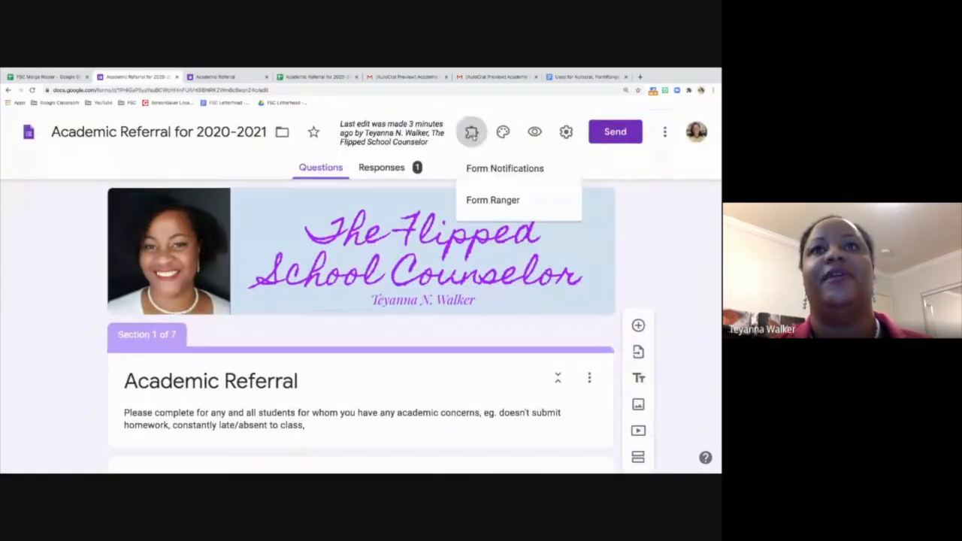
click(493, 199)
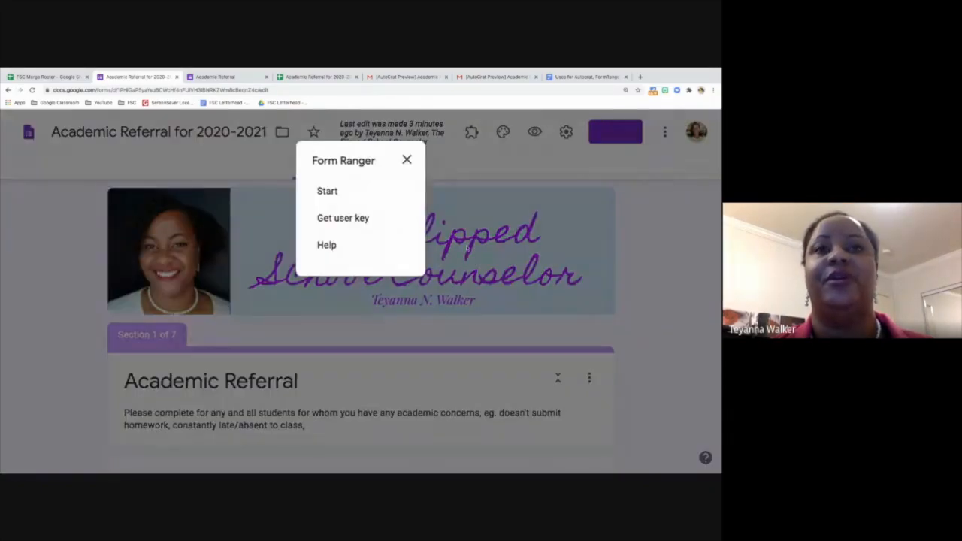
click(328, 191)
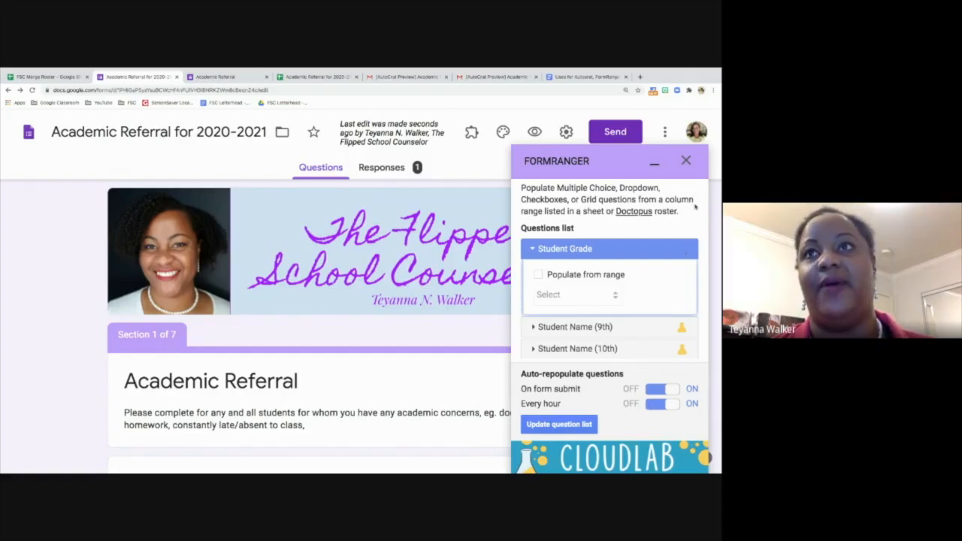
click(686, 162)
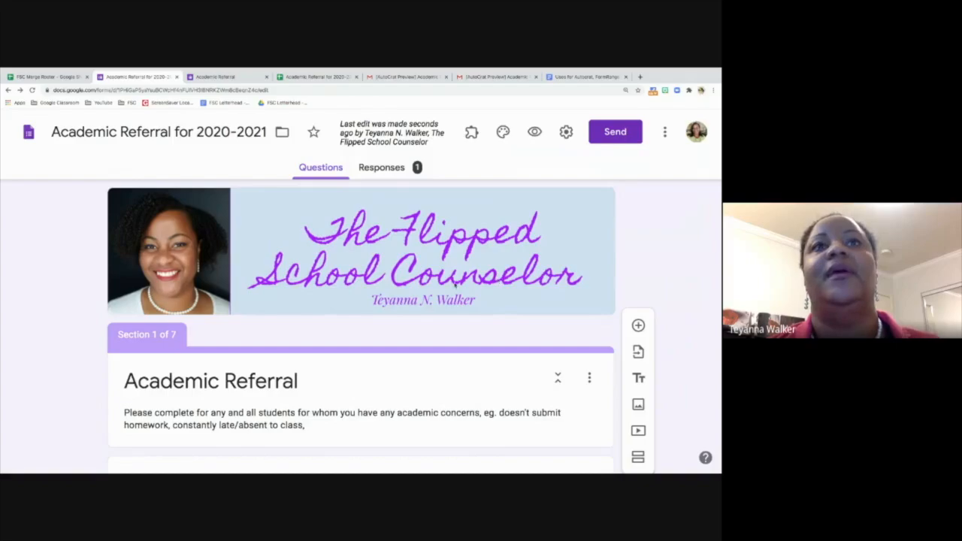
Review the form's Student Grade question and 9th Grade section, and compare them with the 9th Grade column in the FSC Merge Roster
scroll(454, 284, down, 10)
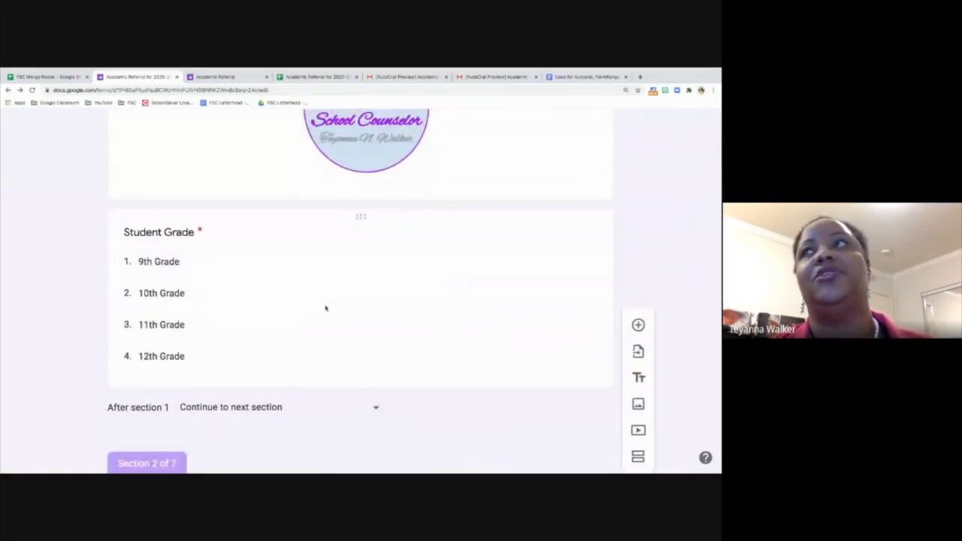
scroll(328, 310, down, 3)
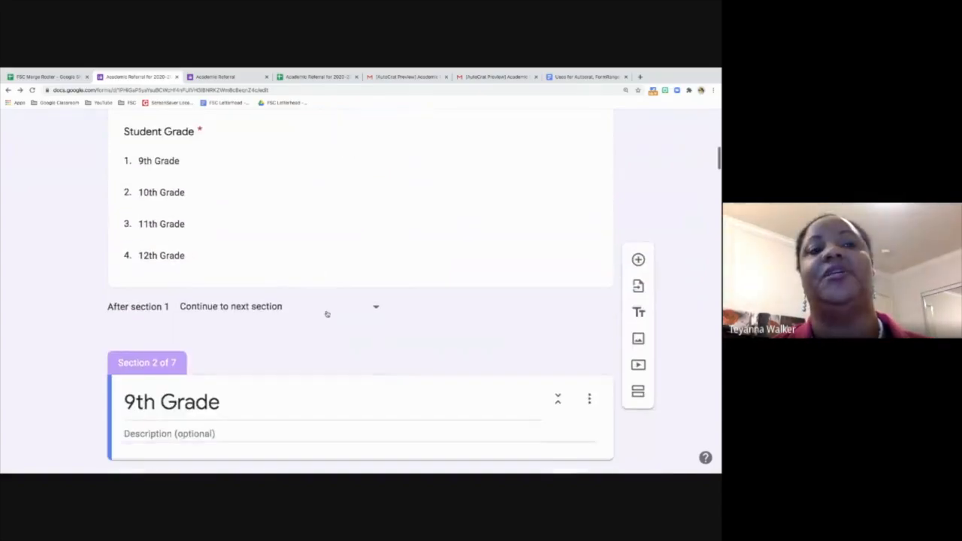
scroll(327, 313, down, 2)
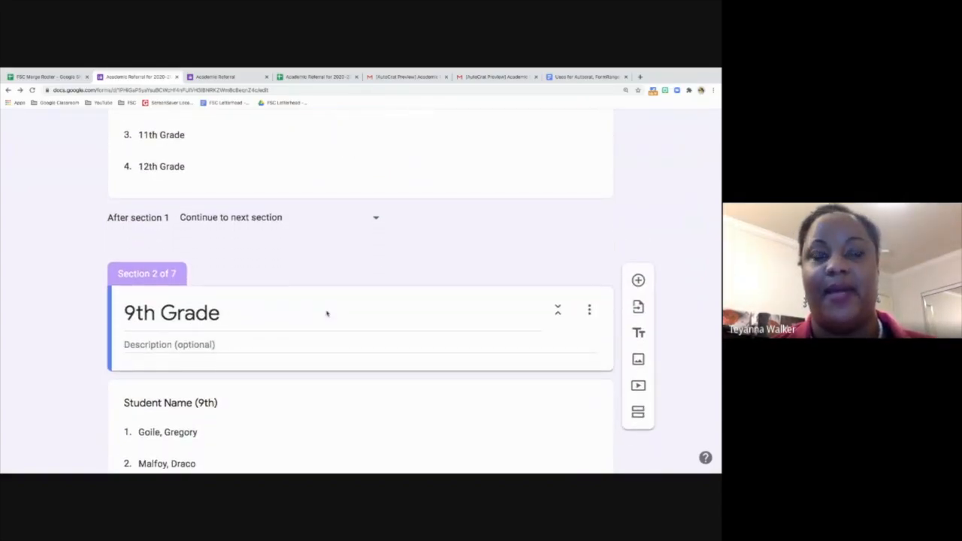
click(45, 77)
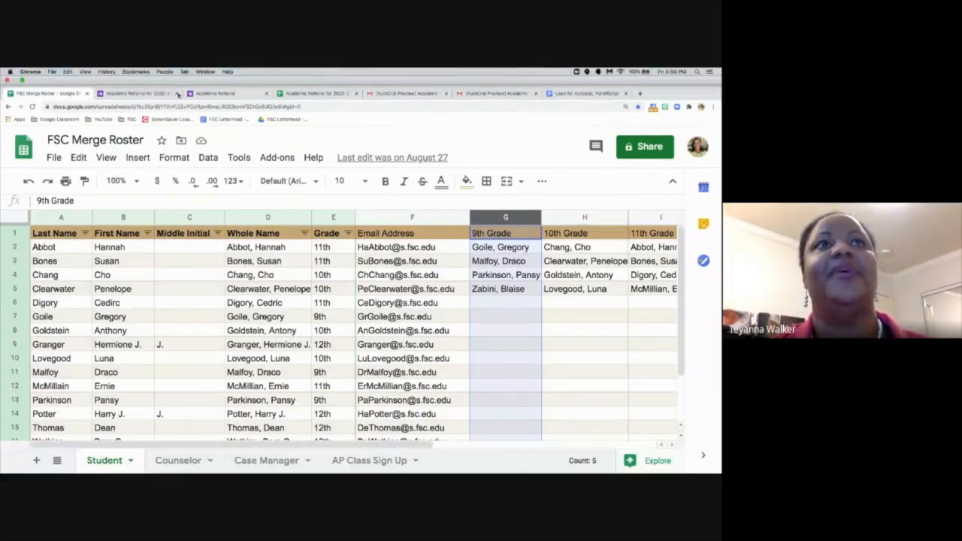
Advance the filled-in Academic Referral form past the Student Grade and Student Name (9th) pages, keeping 9th Grade and the chosen student
click(218, 77)
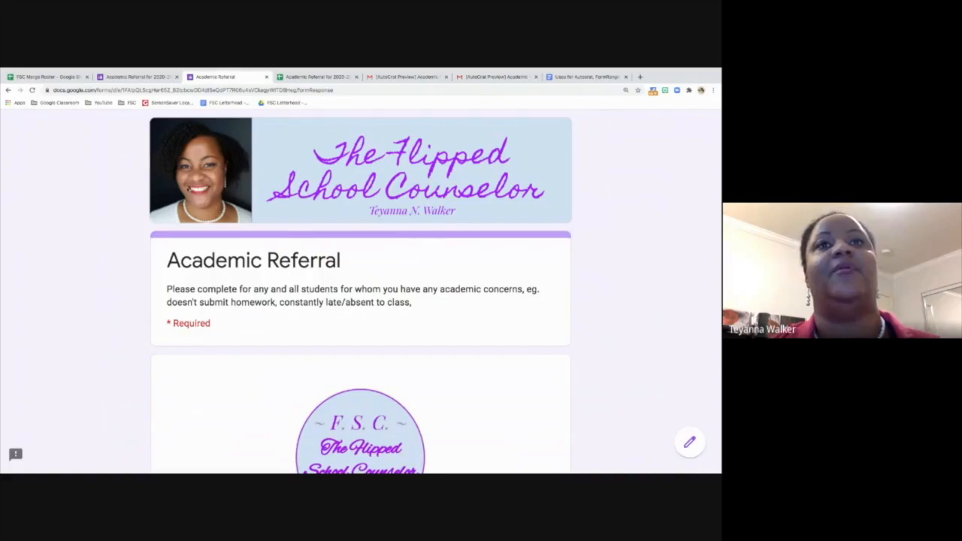
scroll(187, 190, down, 5)
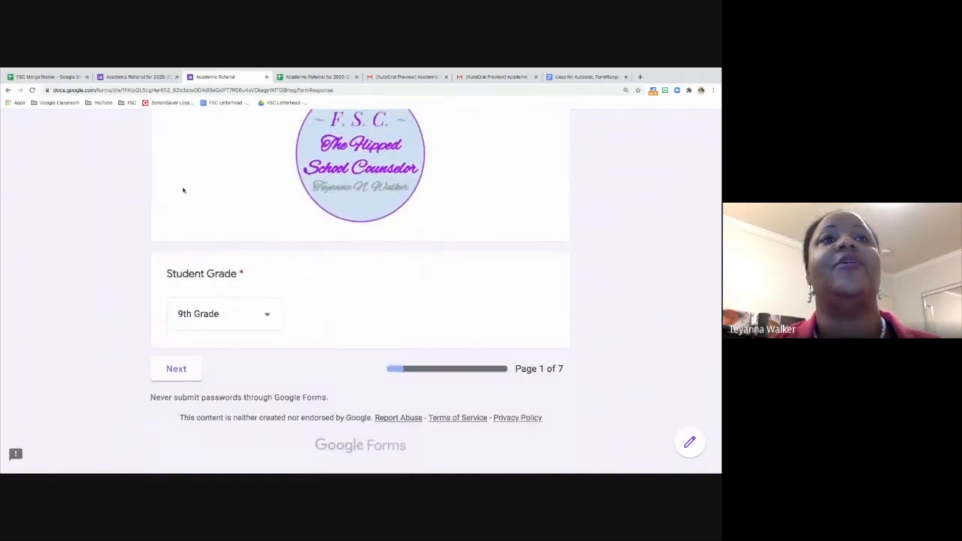
scroll(185, 190, up, 2)
scroll(182, 190, up, 2)
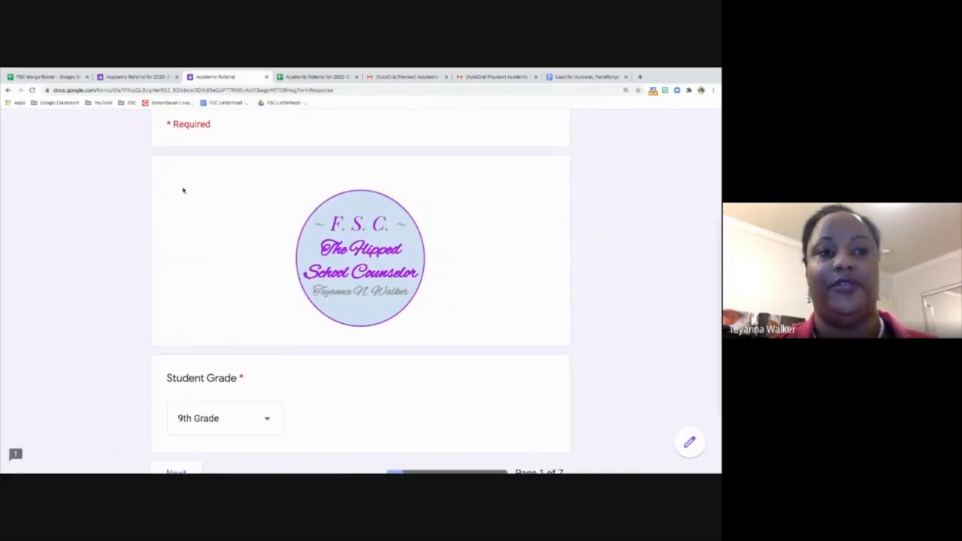
scroll(182, 190, down, 2)
scroll(181, 199, down, 1)
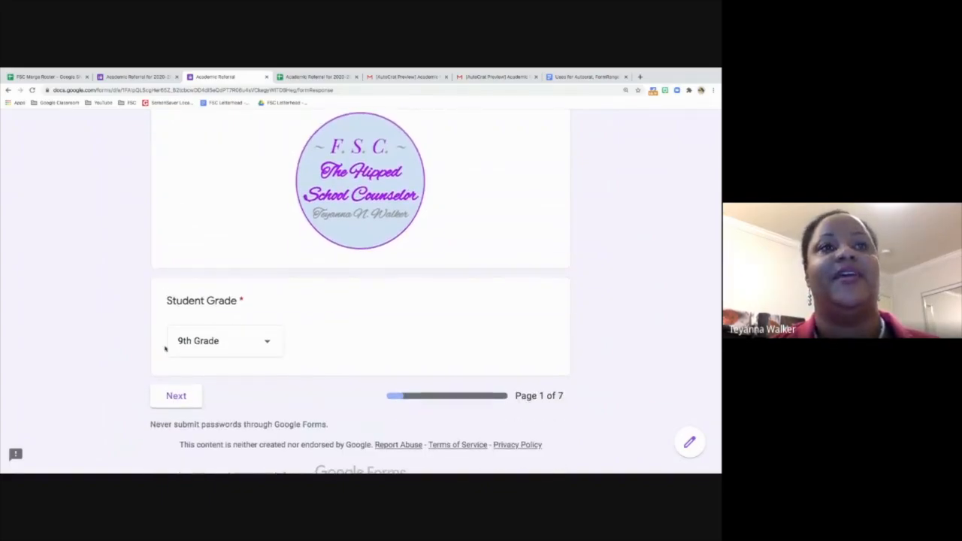
click(173, 396)
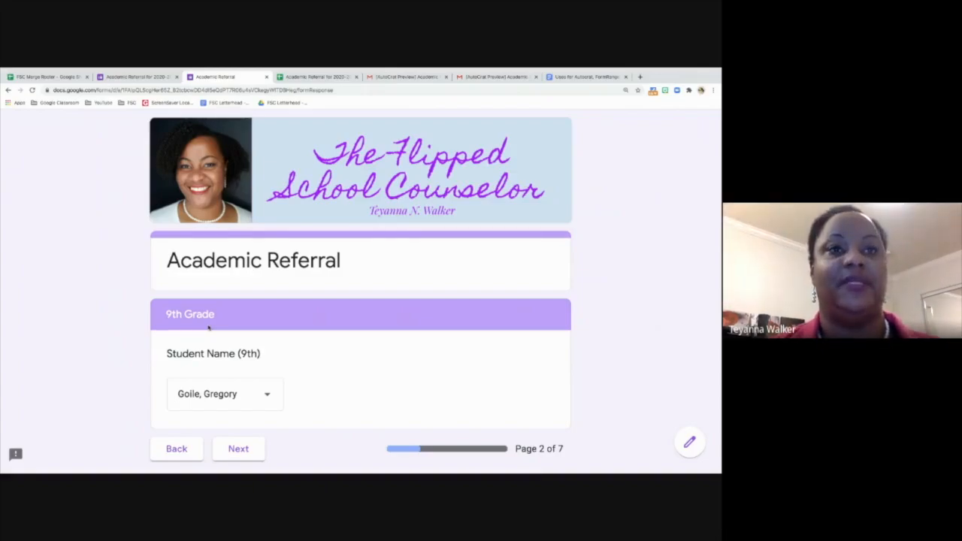
click(238, 449)
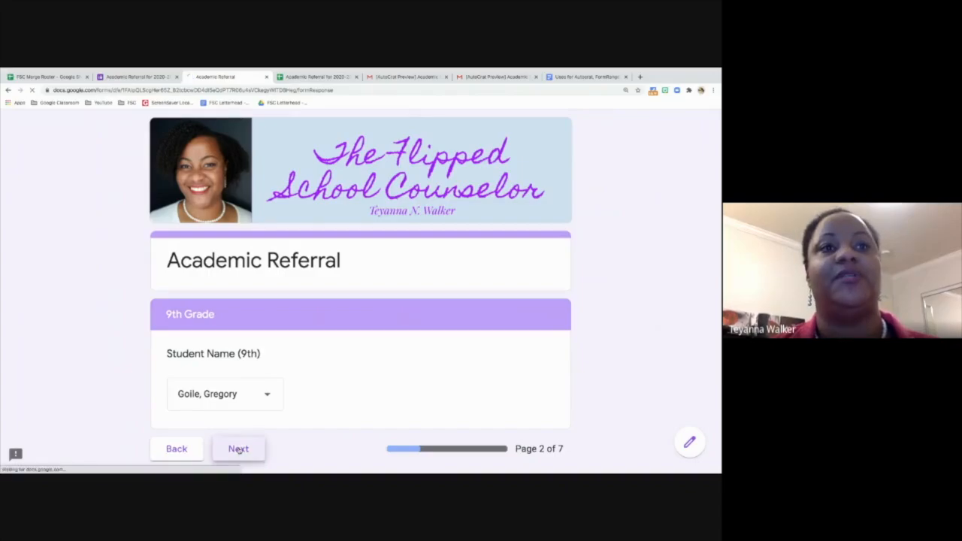
Review the Demographic Information answers from the student's counselor through Course Period, and continue to the Student Concerns page
scroll(239, 451, down, 1)
scroll(239, 449, down, 2)
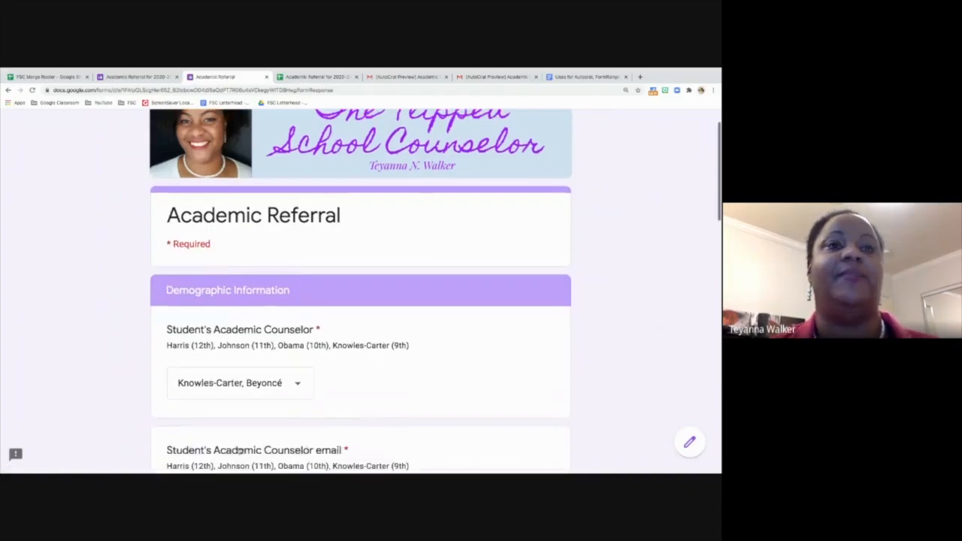
scroll(239, 448, down, 2)
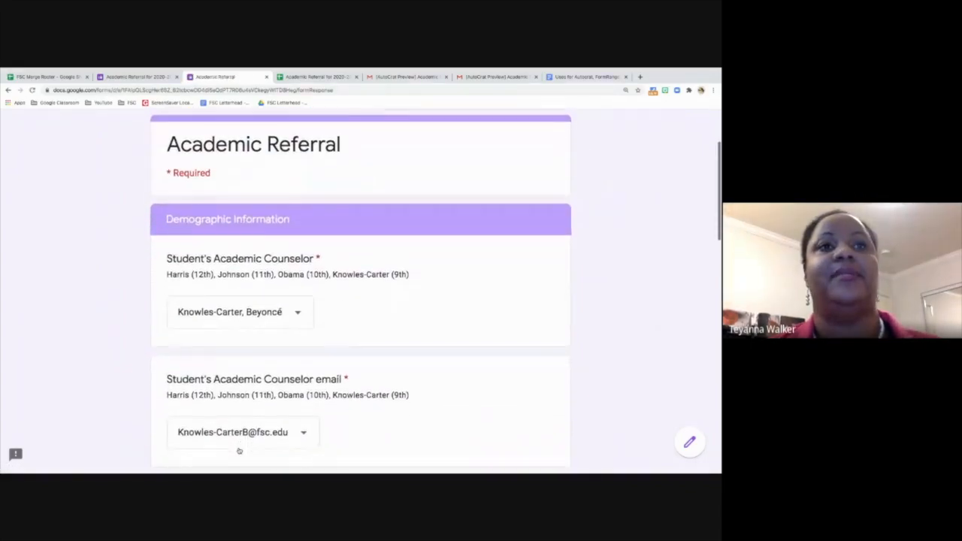
scroll(239, 449, down, 1)
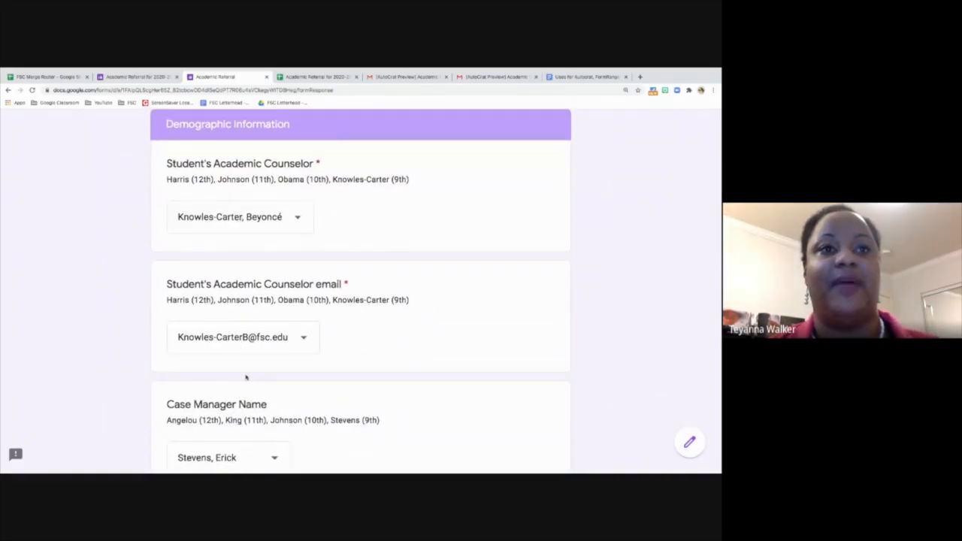
scroll(246, 377, down, 4)
scroll(246, 378, down, 1)
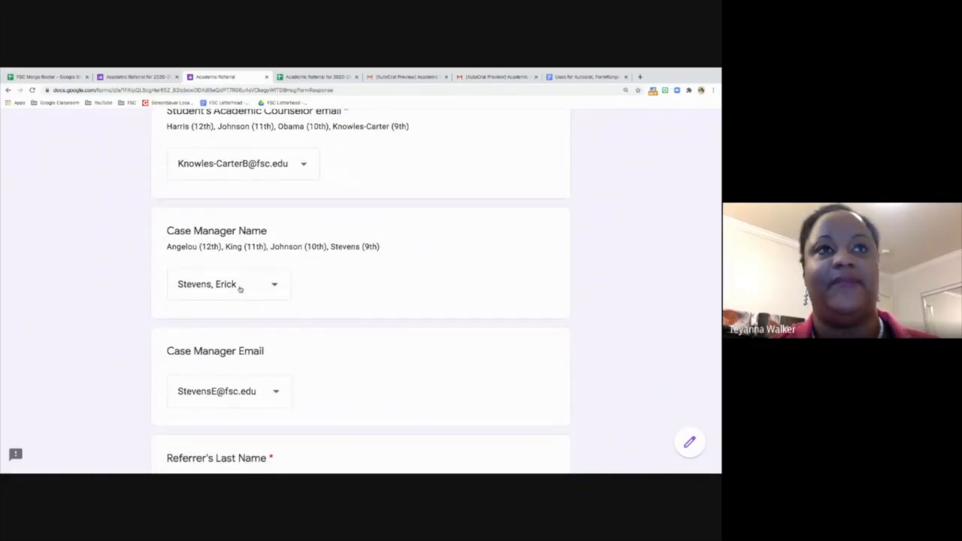
scroll(251, 342, down, 2)
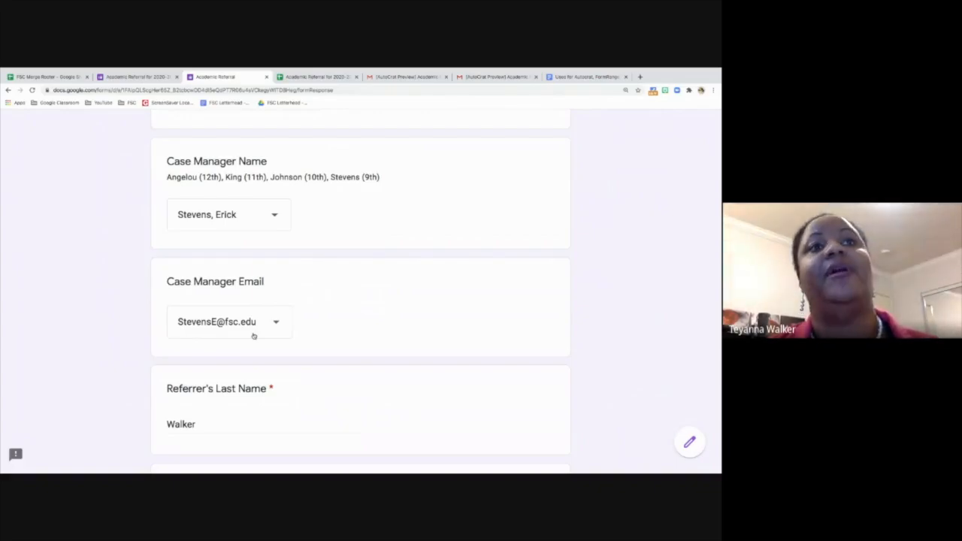
scroll(255, 336, down, 5)
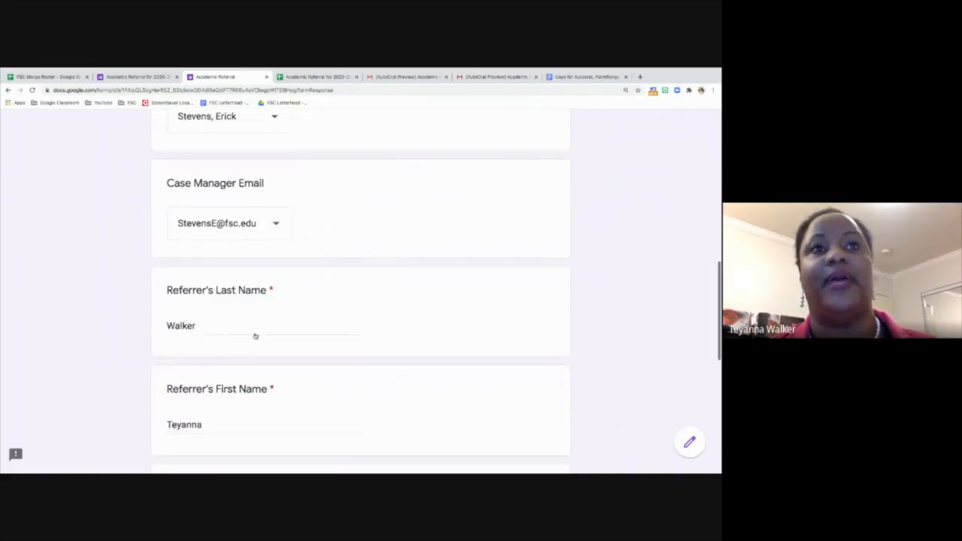
scroll(255, 333, down, 1)
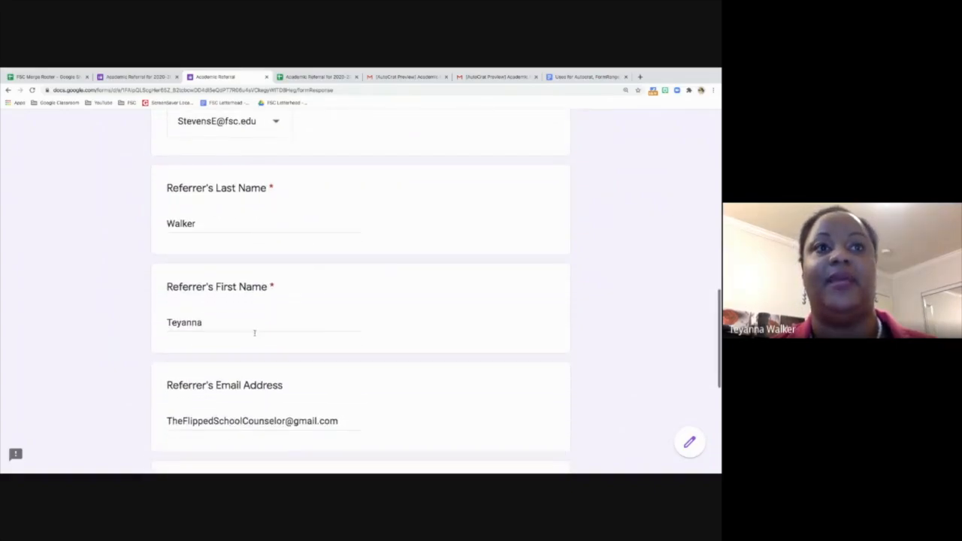
scroll(255, 333, down, 2)
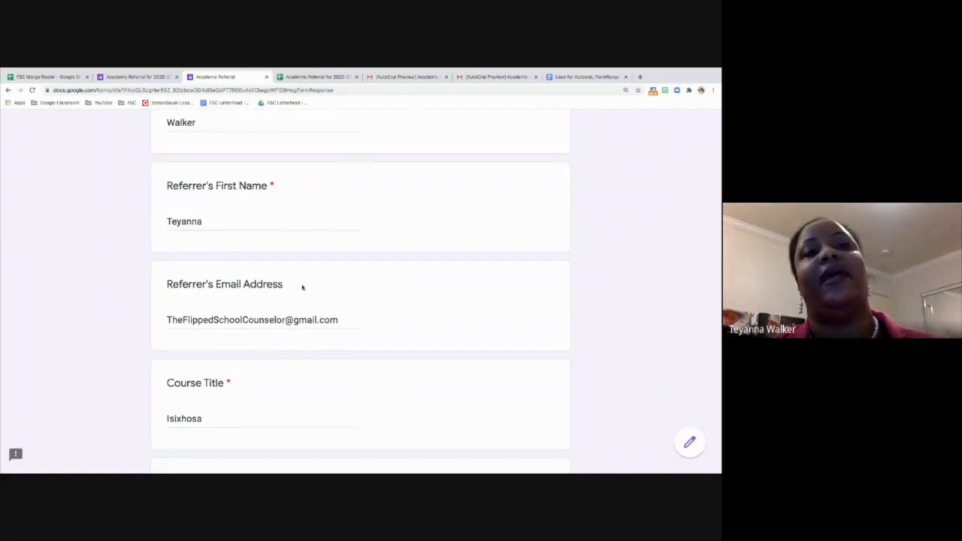
scroll(302, 285, down, 1)
scroll(302, 285, down, 1)
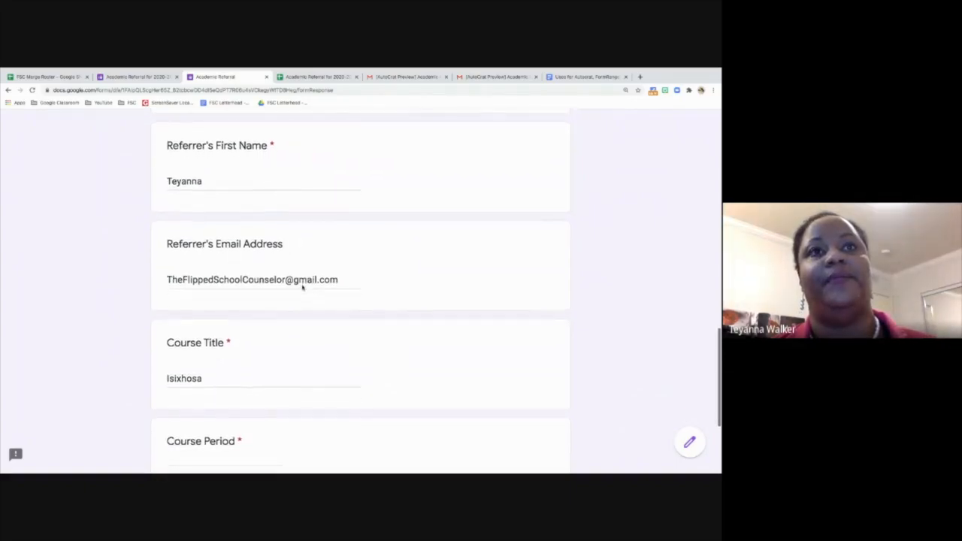
scroll(302, 285, down, 3)
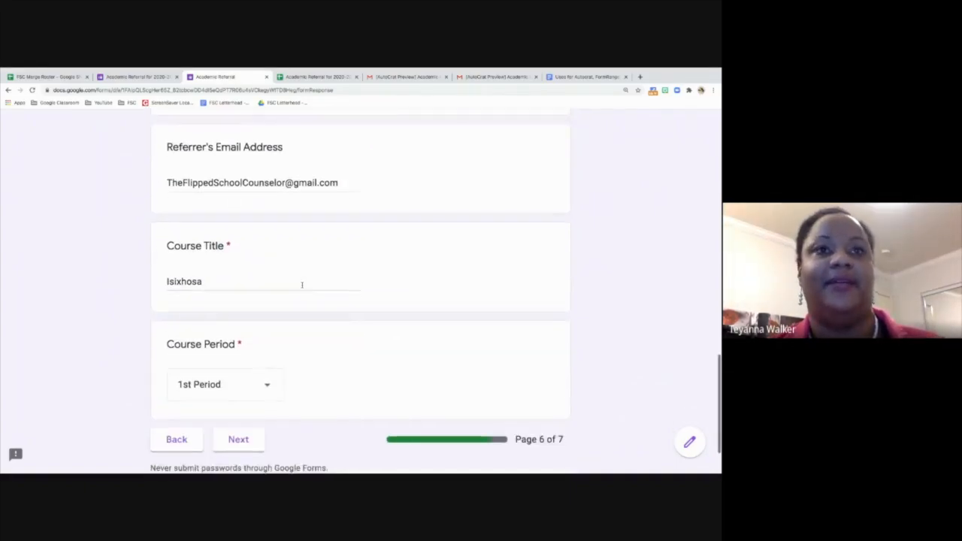
click(238, 440)
Review the Student Concerns answers through the unexcused absences question and submit the referral
scroll(260, 266, down, 3)
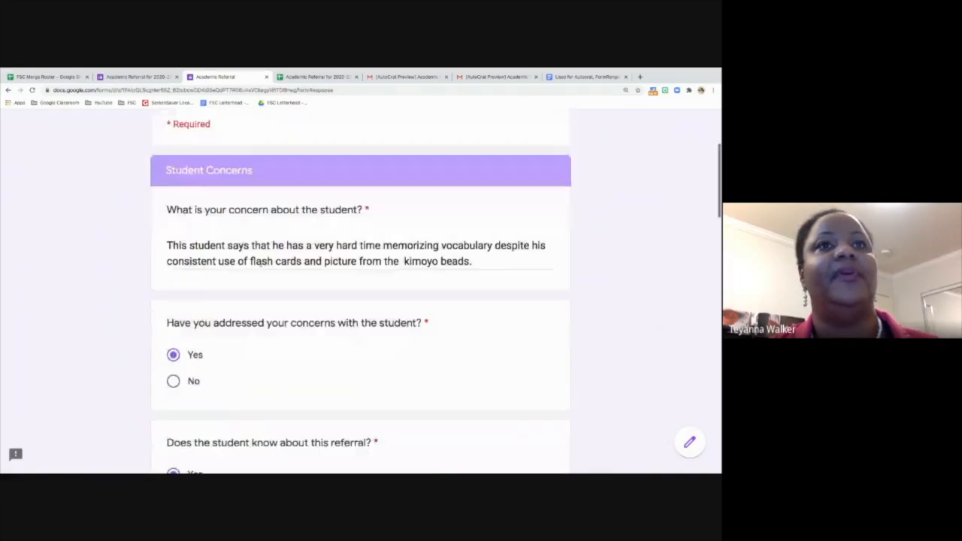
scroll(261, 266, down, 3)
scroll(260, 266, down, 8)
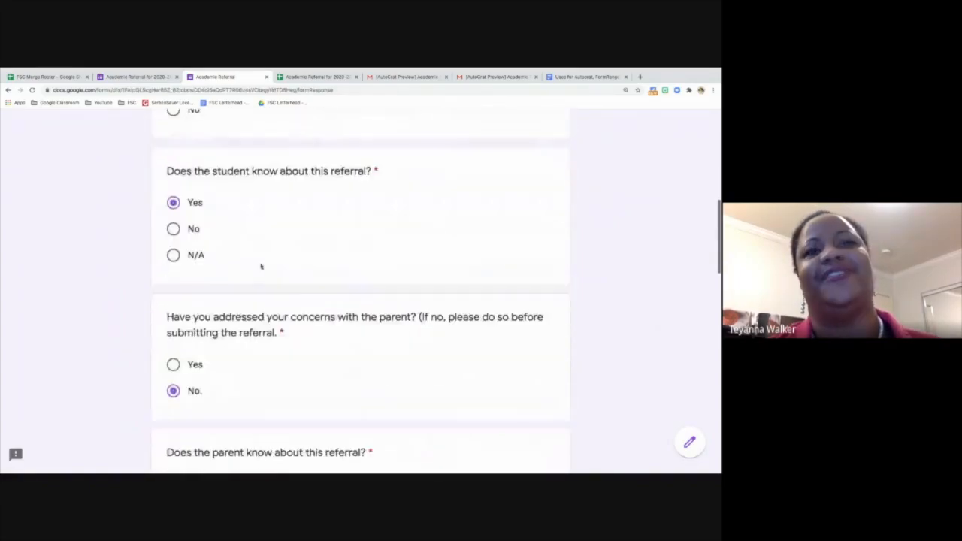
scroll(261, 263, down, 10)
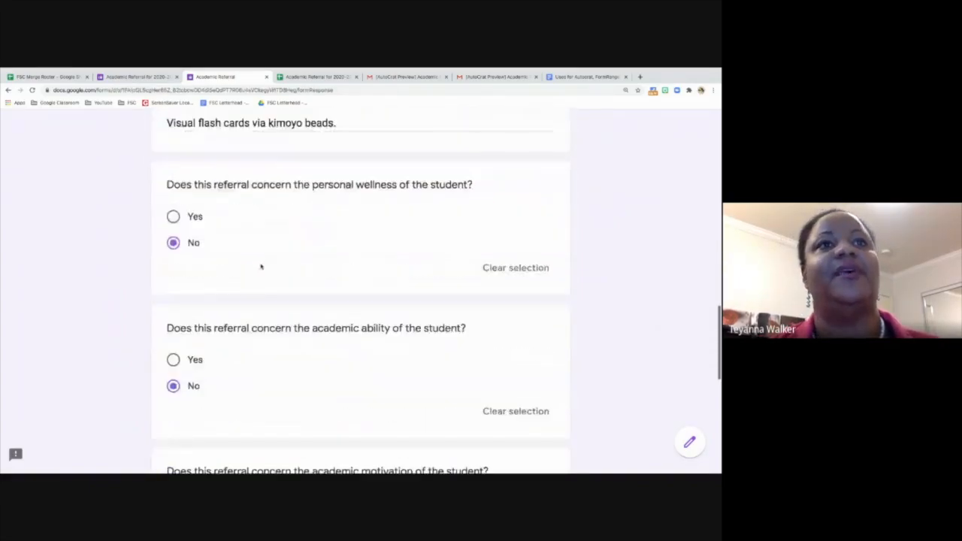
scroll(261, 266, down, 6)
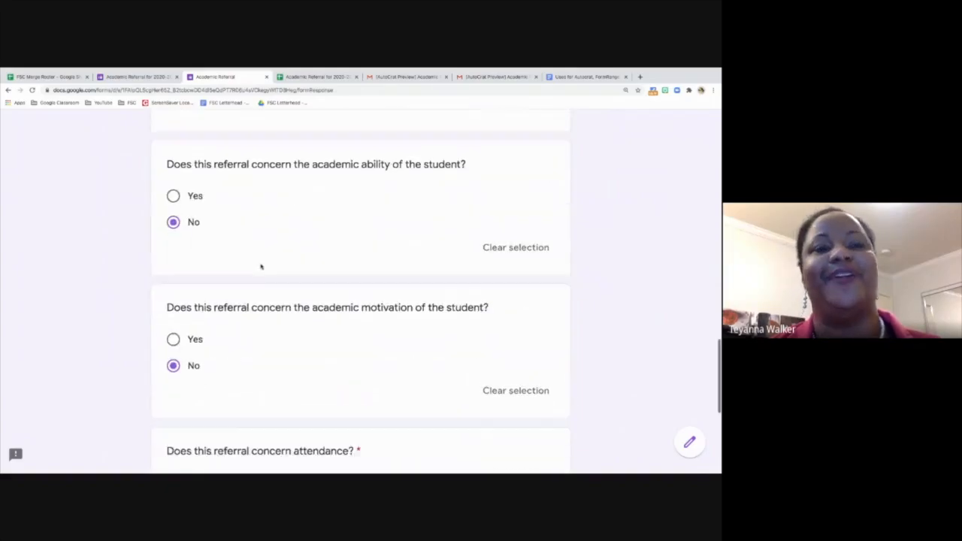
scroll(261, 266, down, 3)
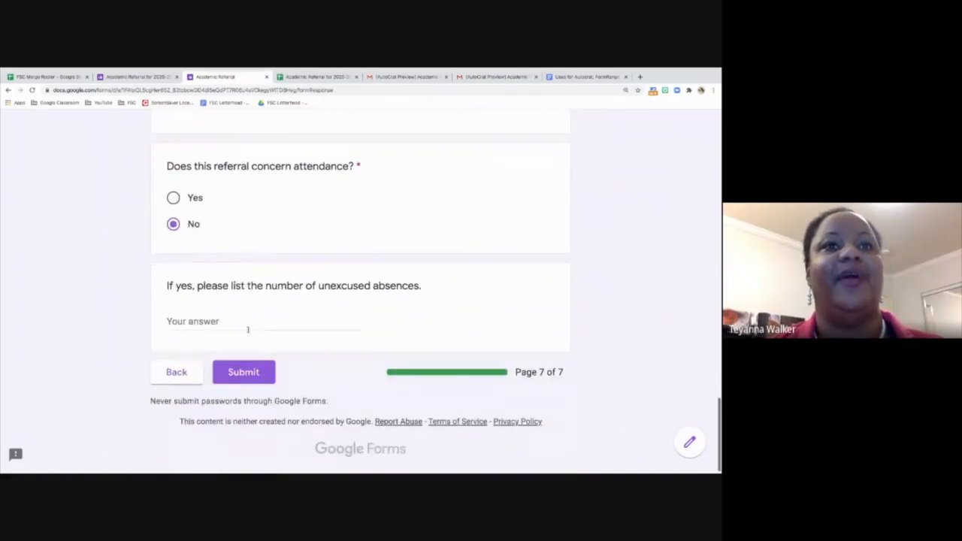
click(242, 372)
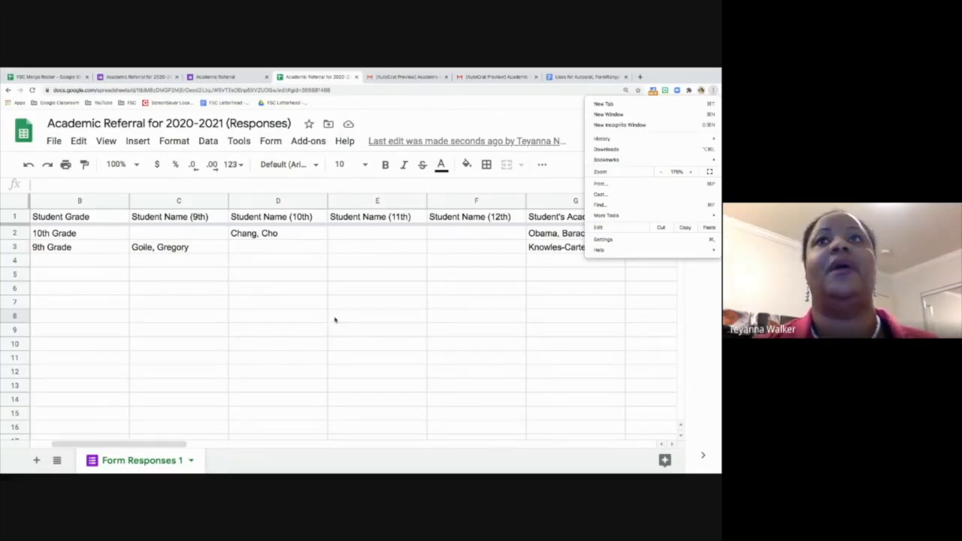
Examine the newly submitted 9th-grade referral in row 3 of the Academic Referral for 2020-2021 (Responses) sheet, across its student, counselor and referrer columns
click(510, 298)
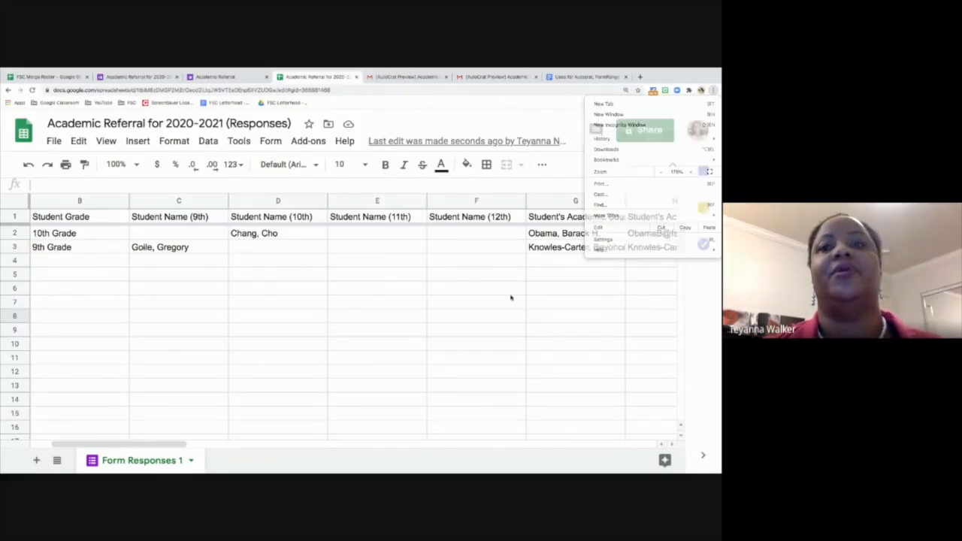
scroll(512, 271, right, 1)
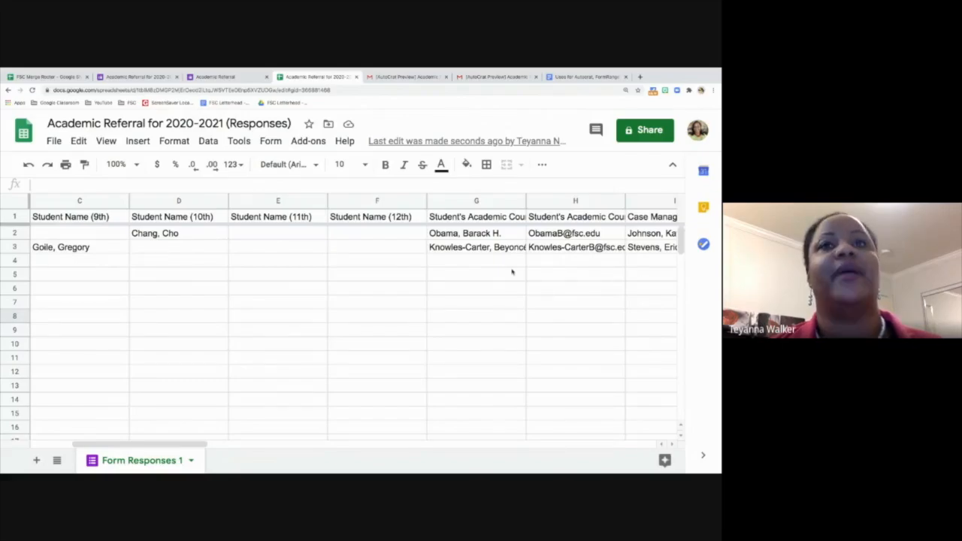
scroll(512, 271, left, 2)
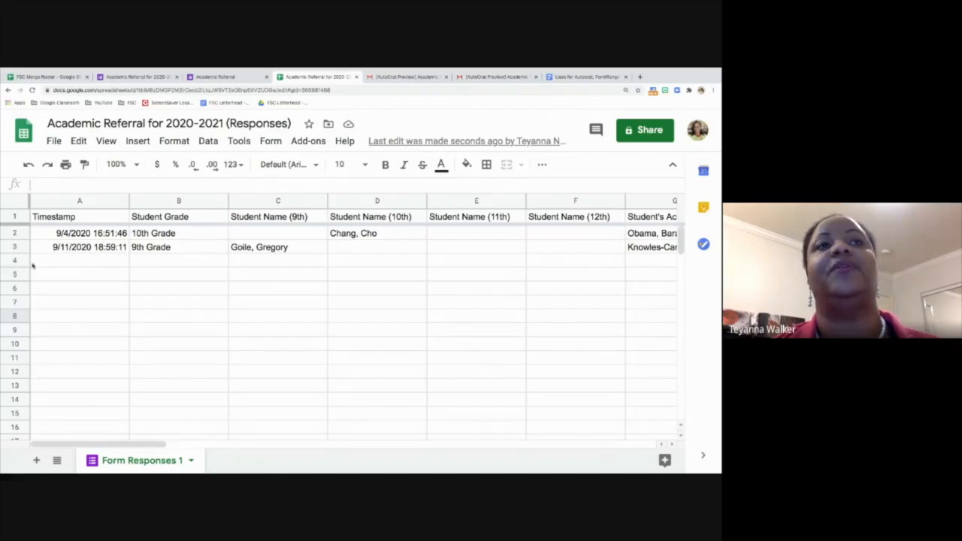
click(12, 248)
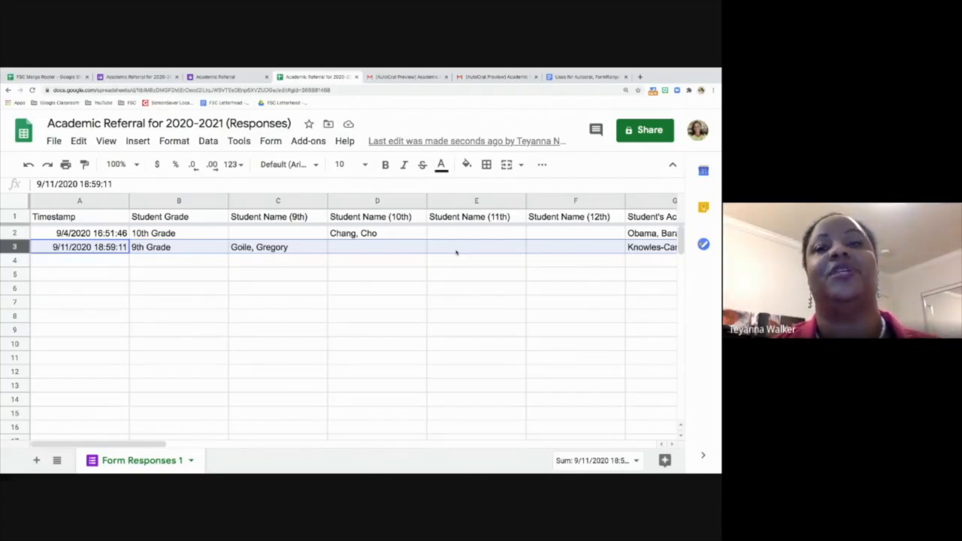
scroll(458, 252, right, 10)
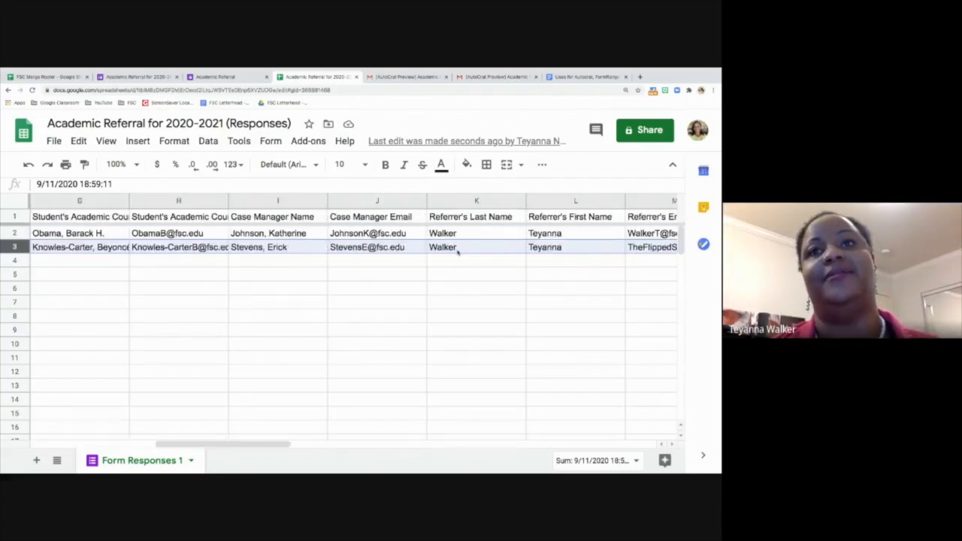
Review row 3's remaining answers through the merged document columns and open the student's linked Academic Referral document
scroll(457, 253, right, 5)
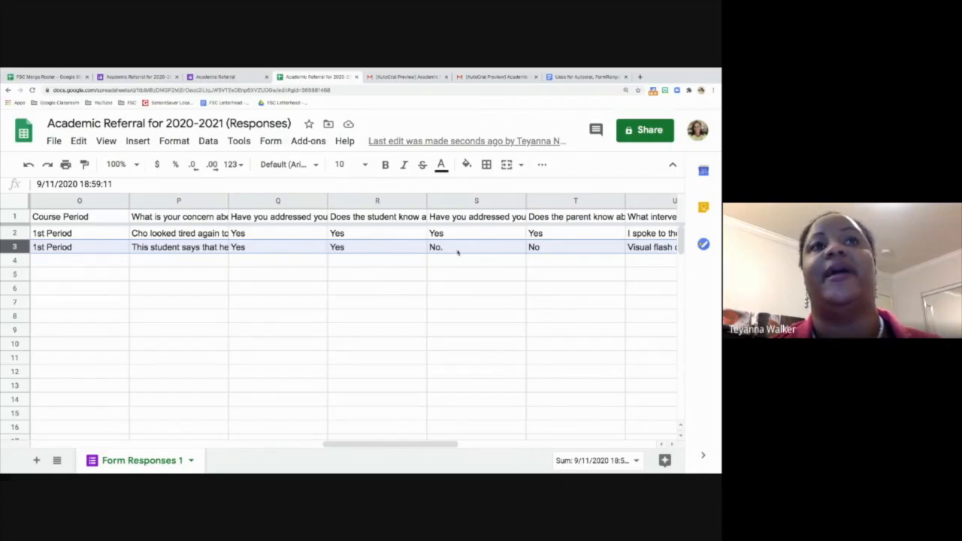
scroll(458, 252, right, 10)
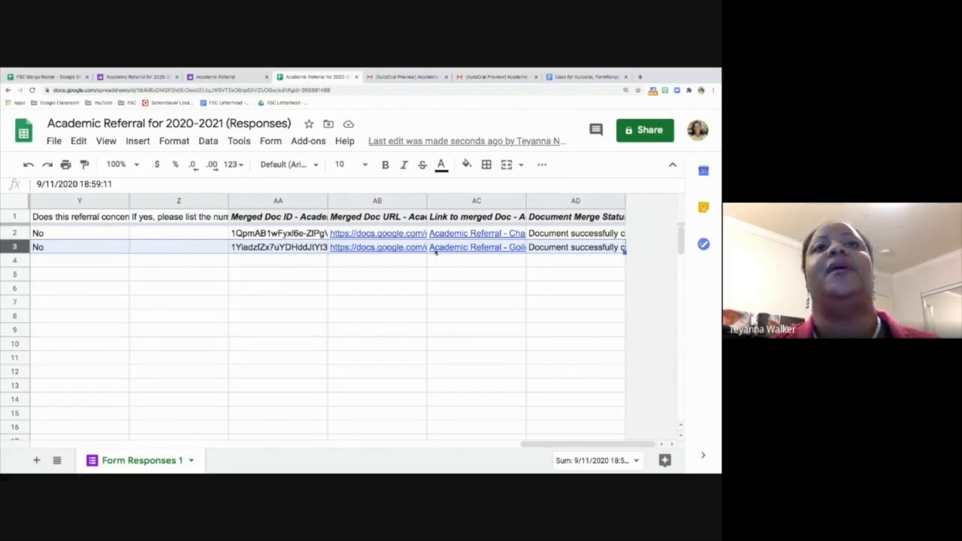
mouse_move(434, 253)
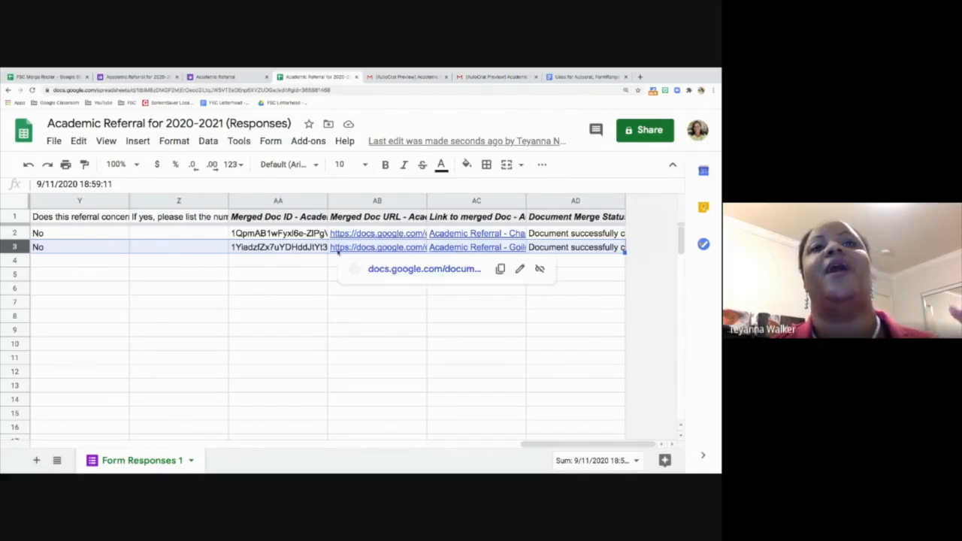
click(463, 249)
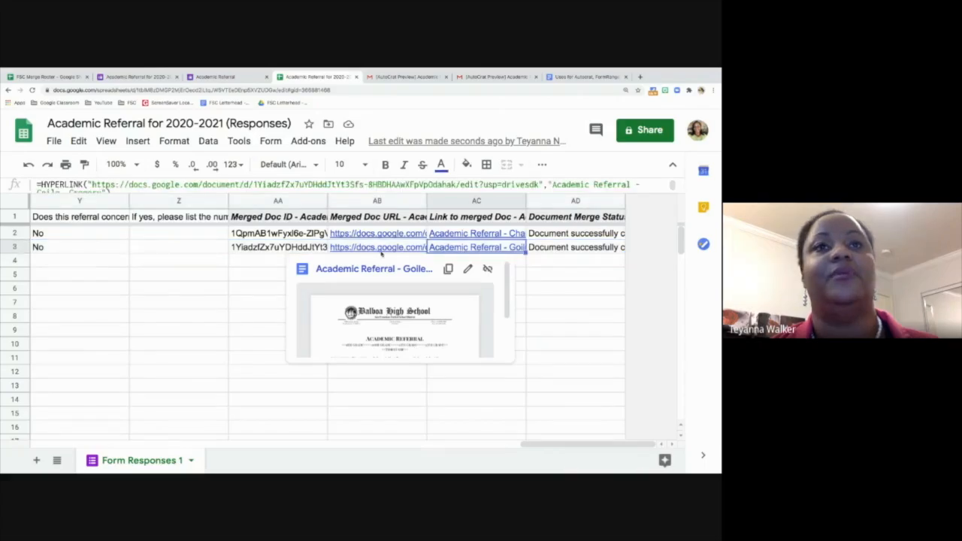
click(358, 269)
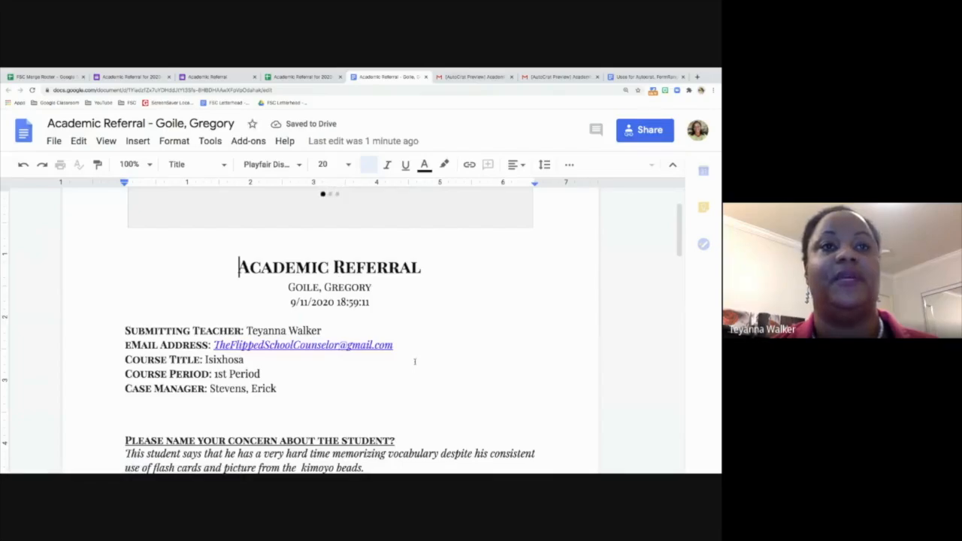
Read the merged Academic Referral document from the teacher and course details through the concern, interventions and Referral Chart note
scroll(415, 362, down, 1)
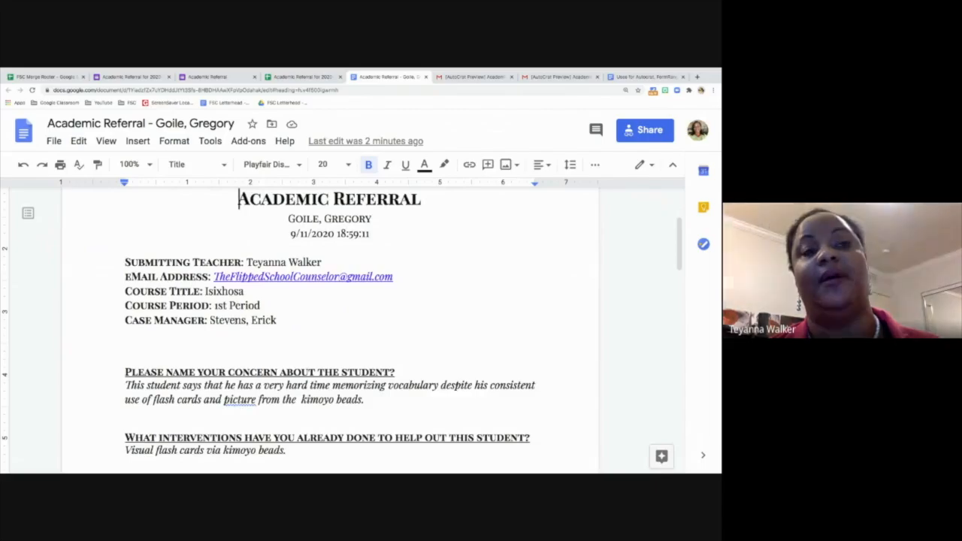
scroll(263, 332, down, 1)
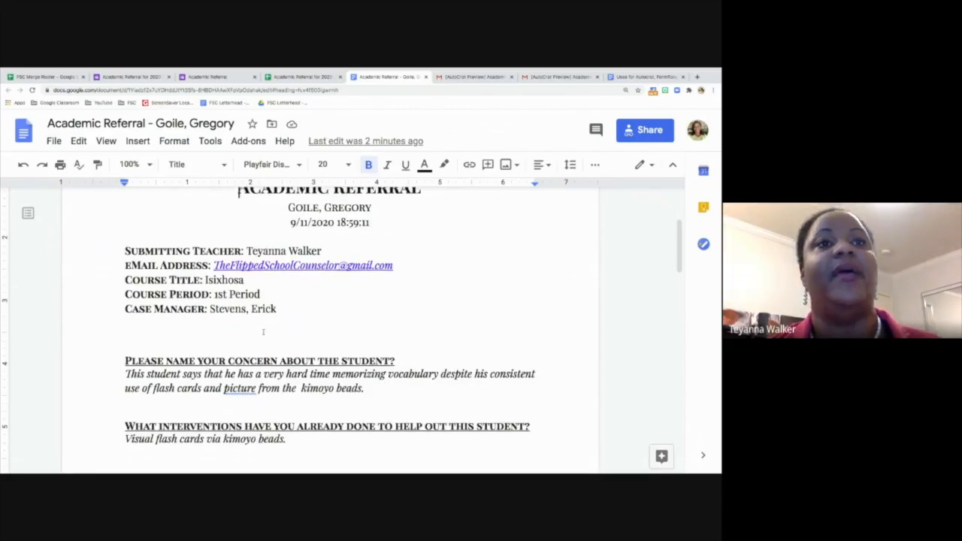
scroll(263, 331, down, 1)
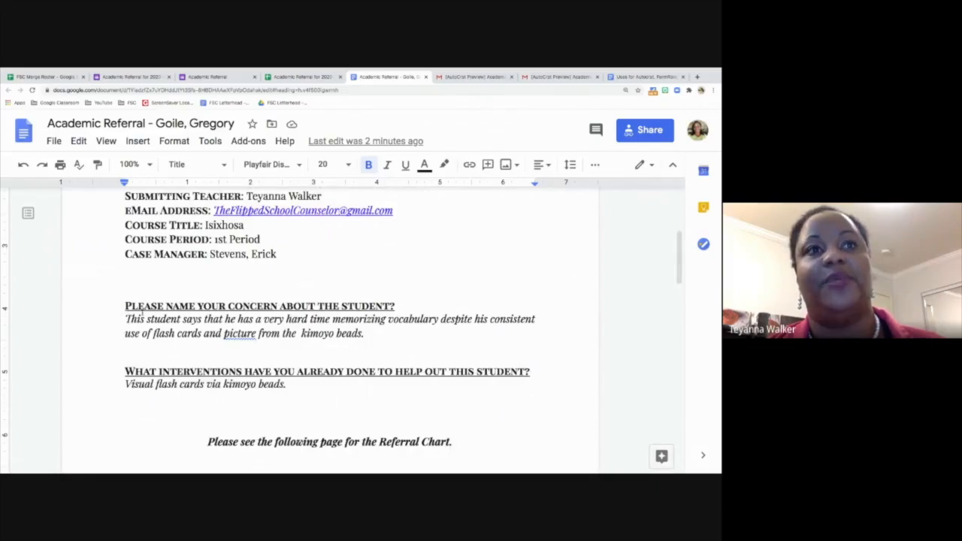
scroll(126, 367, down, 1)
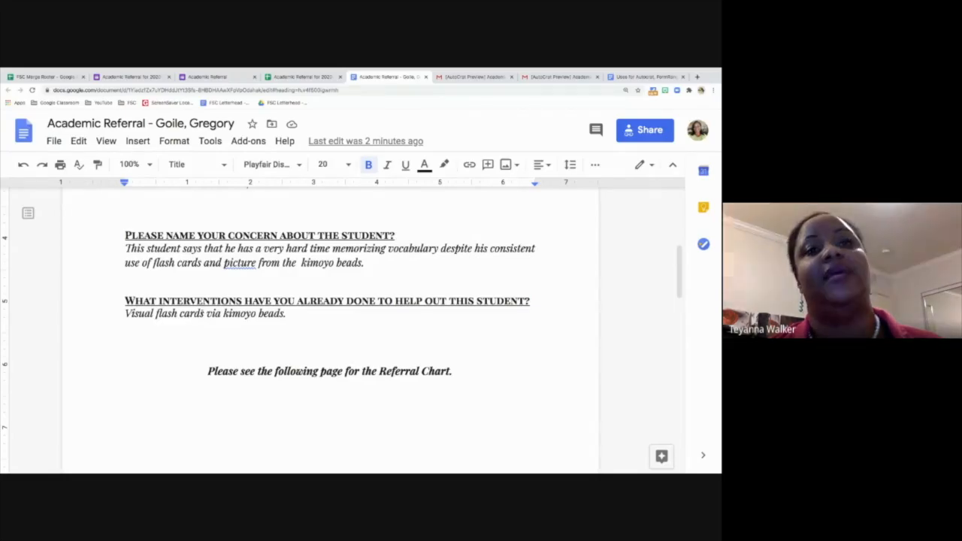
scroll(204, 311, down, 1)
scroll(204, 311, down, 1)
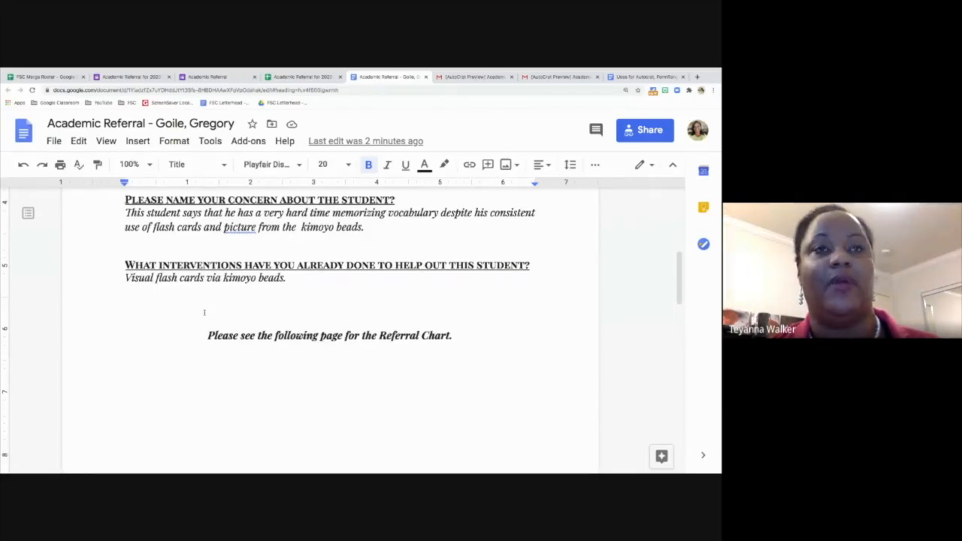
scroll(204, 312, down, 1)
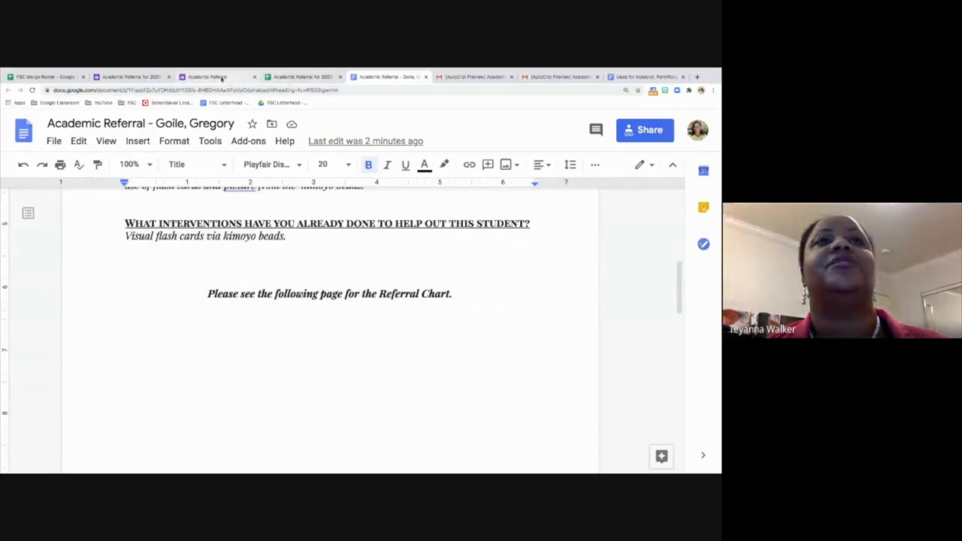
Return to the Academic Referral for 2020-2021 (Responses) sheet, launch Autocrat and open the existing Academic Referral job for editing
click(298, 77)
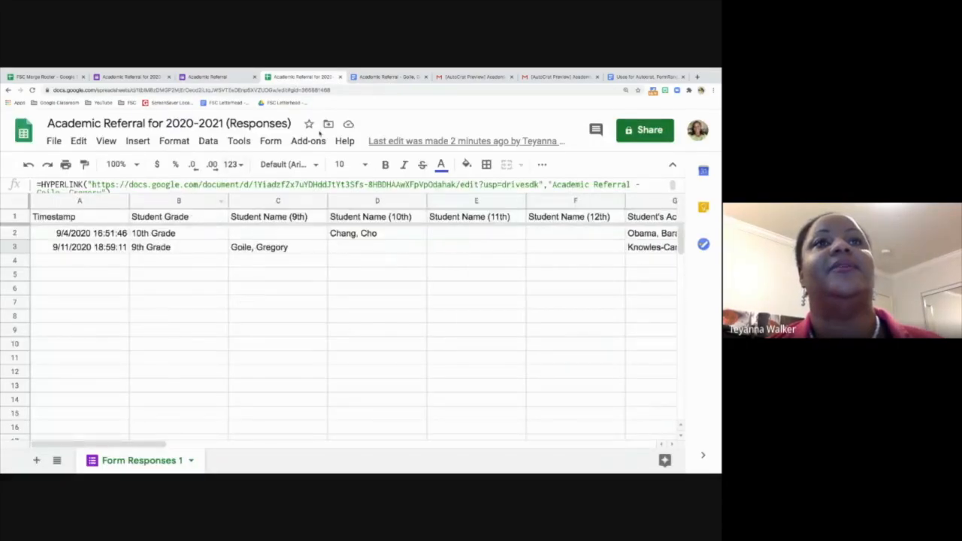
click(309, 142)
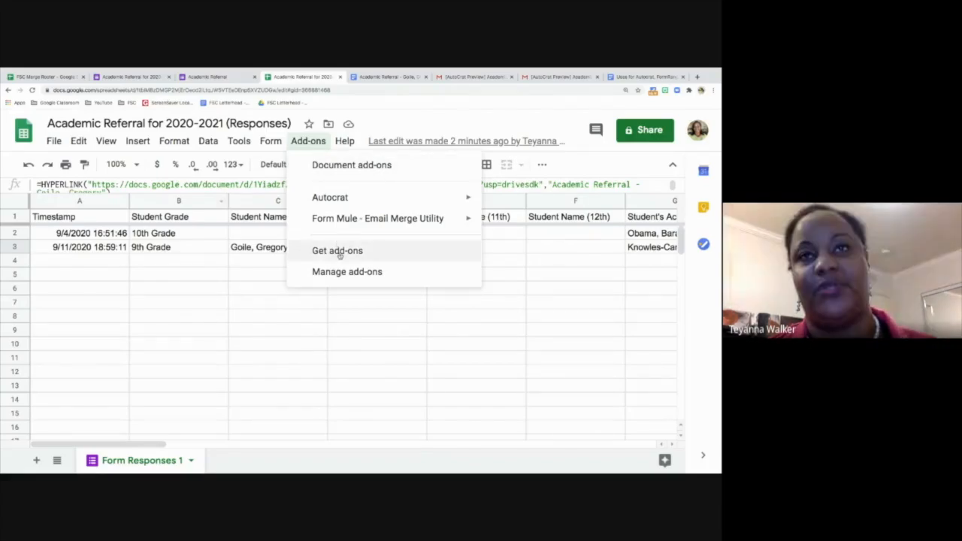
mouse_move(334, 195)
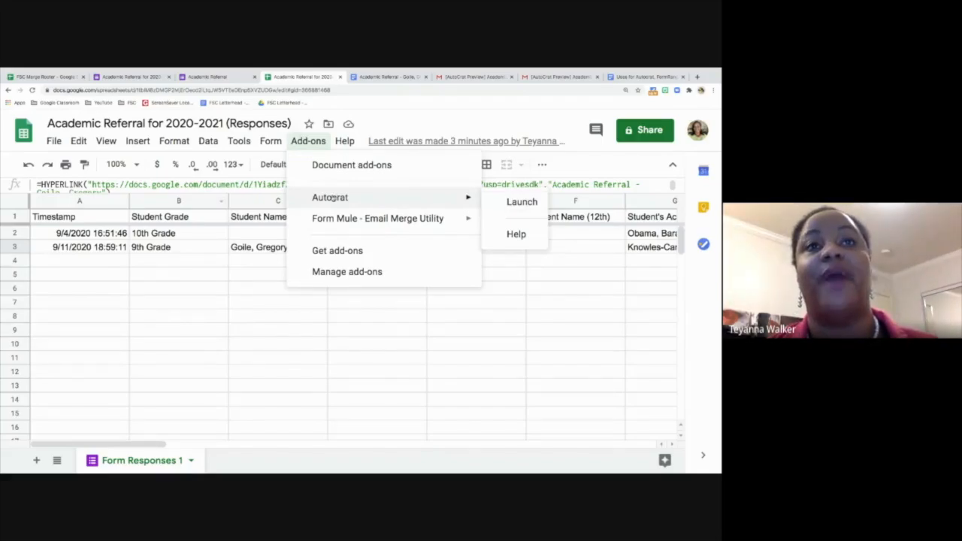
mouse_move(342, 221)
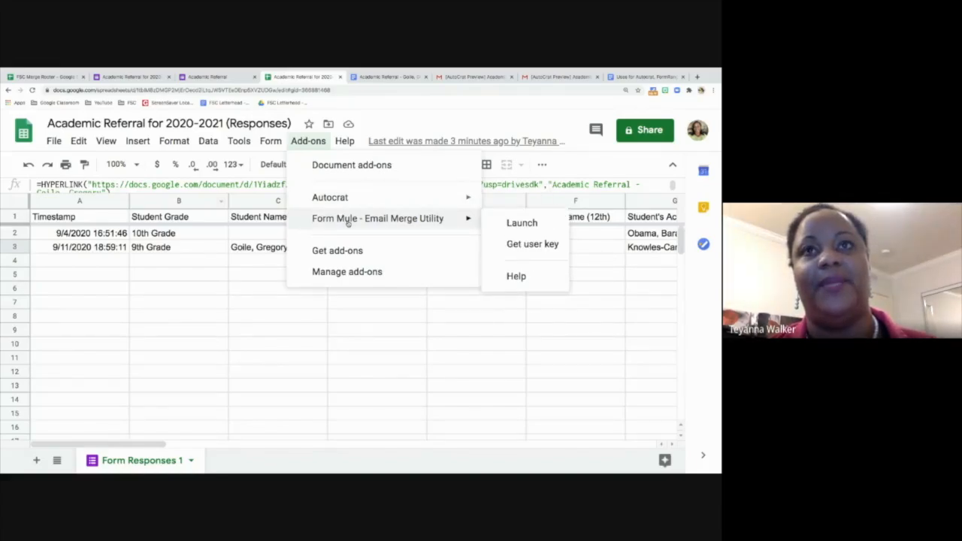
mouse_move(346, 203)
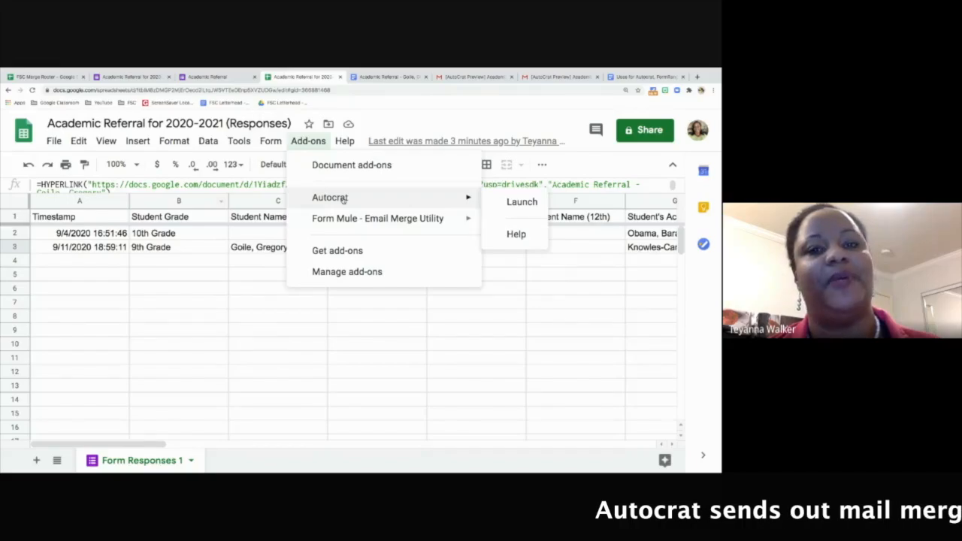
click(504, 202)
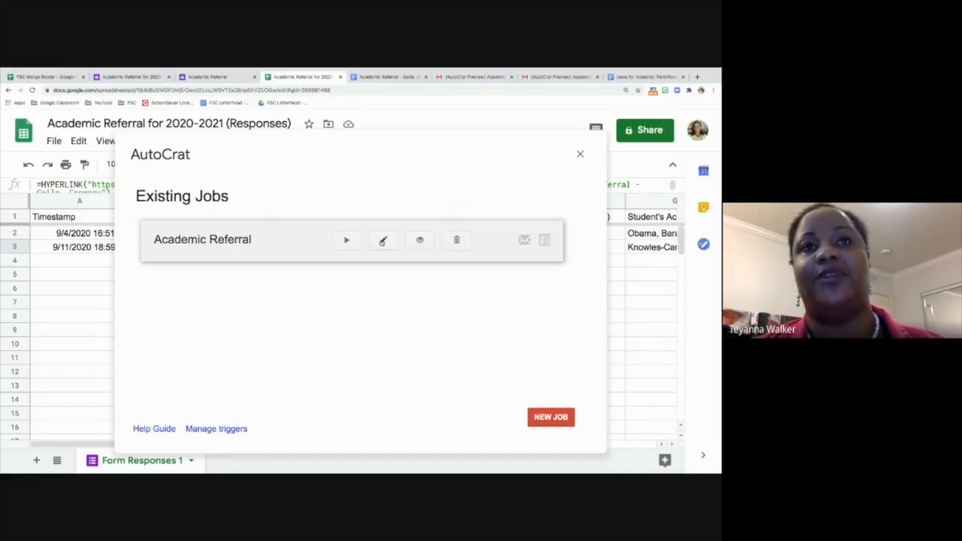
click(382, 240)
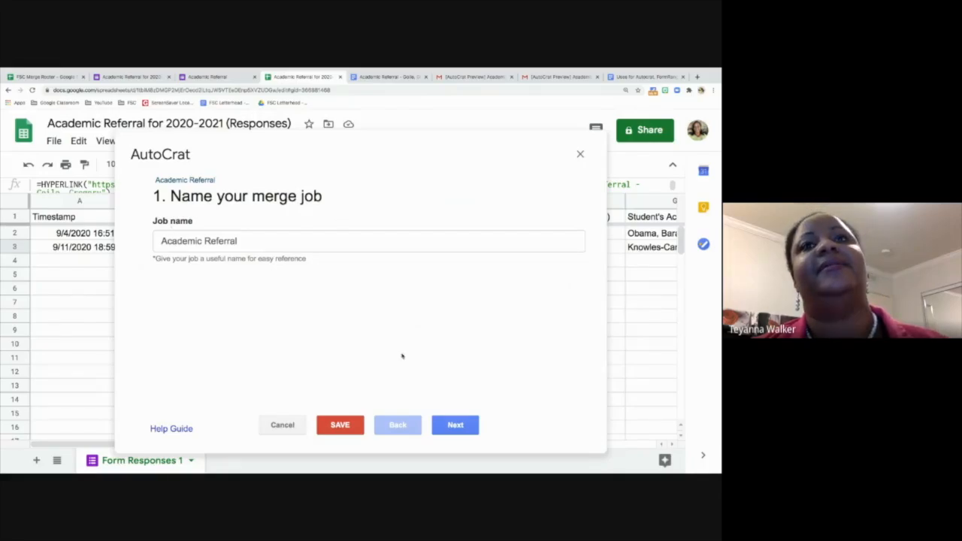
Review the Academic Referral job's settings from the job name through the merge condition, continuing to Share docs & send emails
click(454, 425)
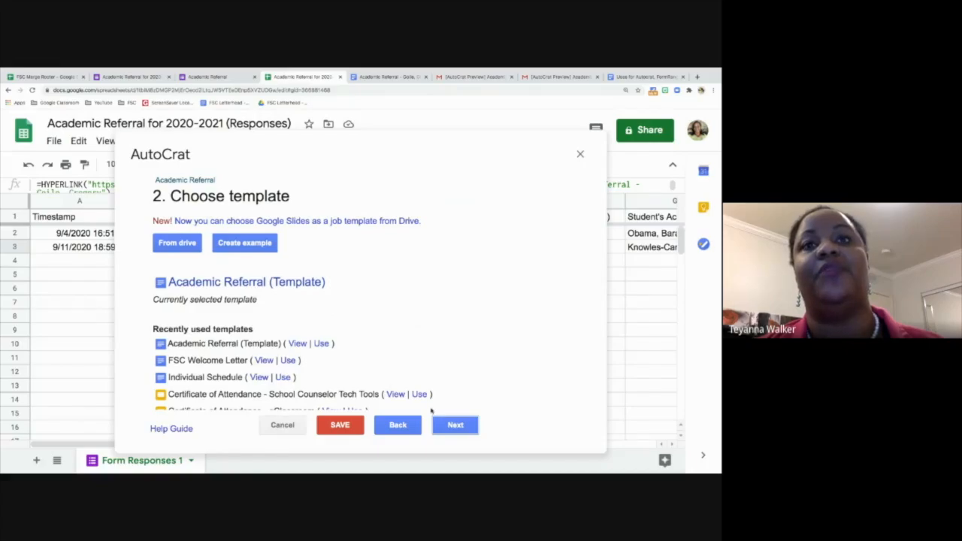
click(451, 423)
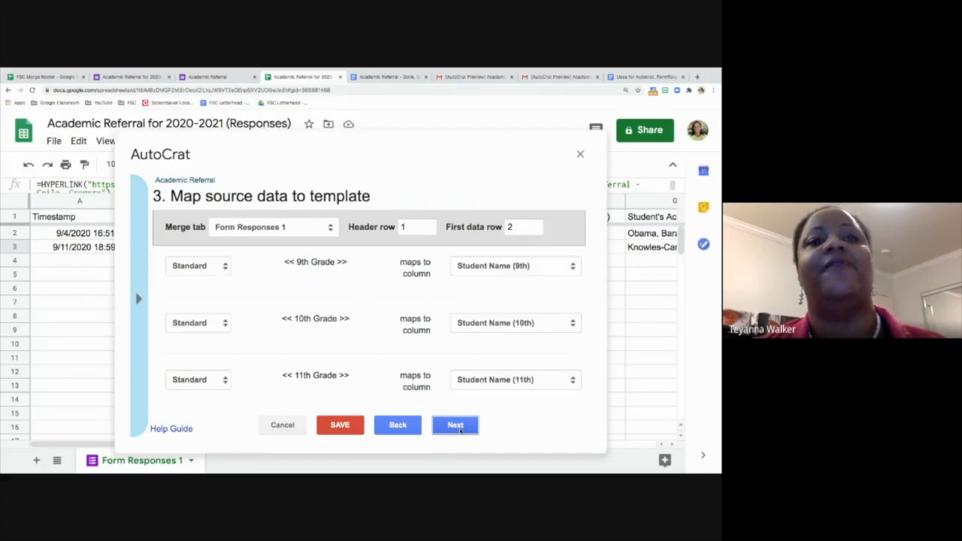
click(455, 425)
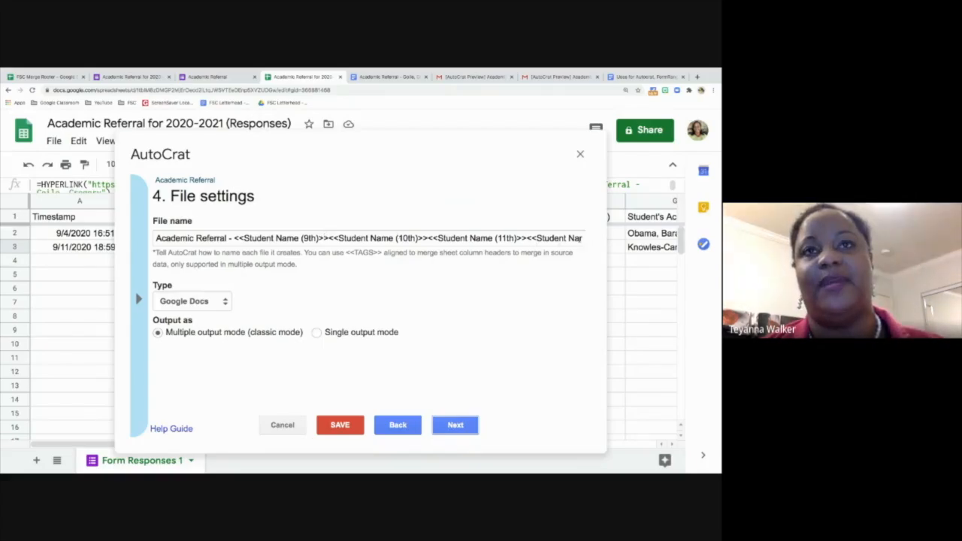
click(455, 424)
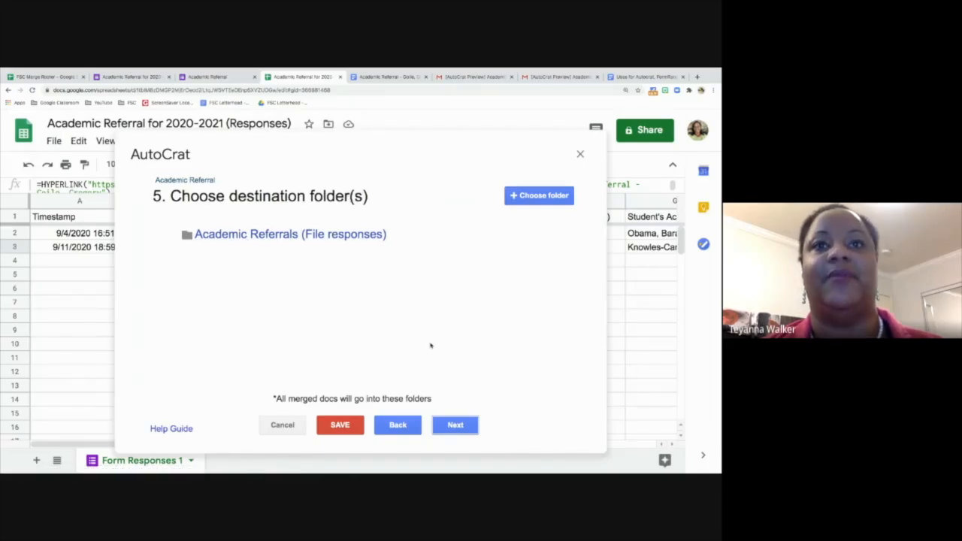
click(456, 426)
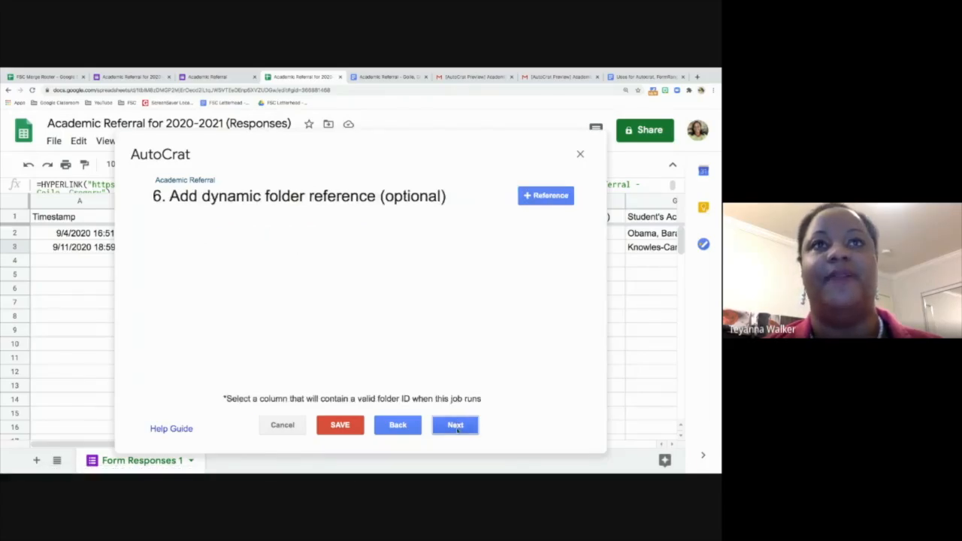
click(456, 425)
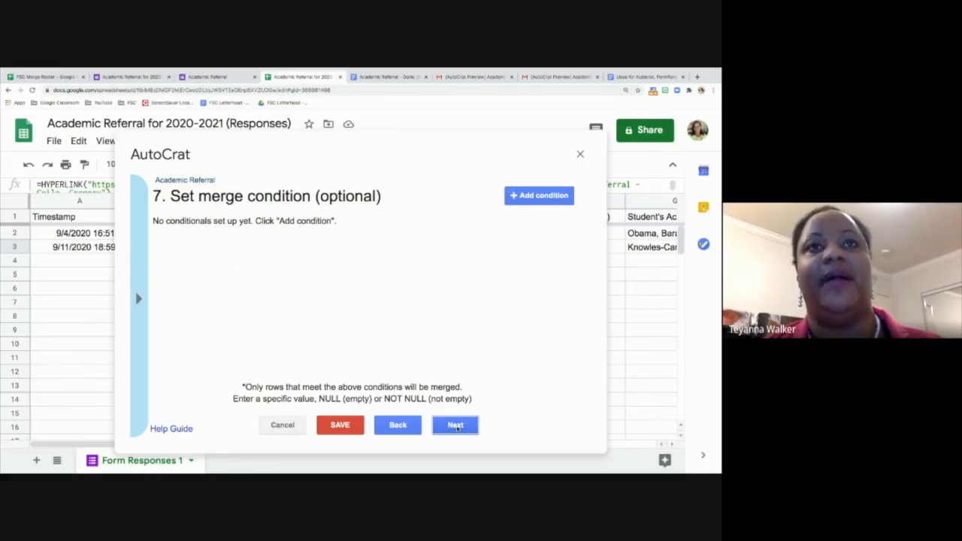
click(455, 425)
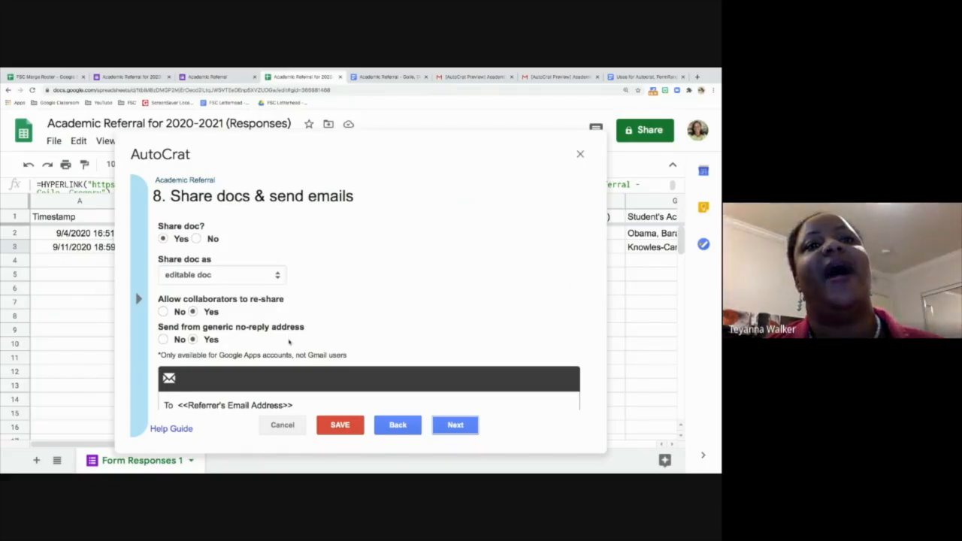
Check the available formats for sharing the merged document and keep editable doc selected
mouse_move(289, 342)
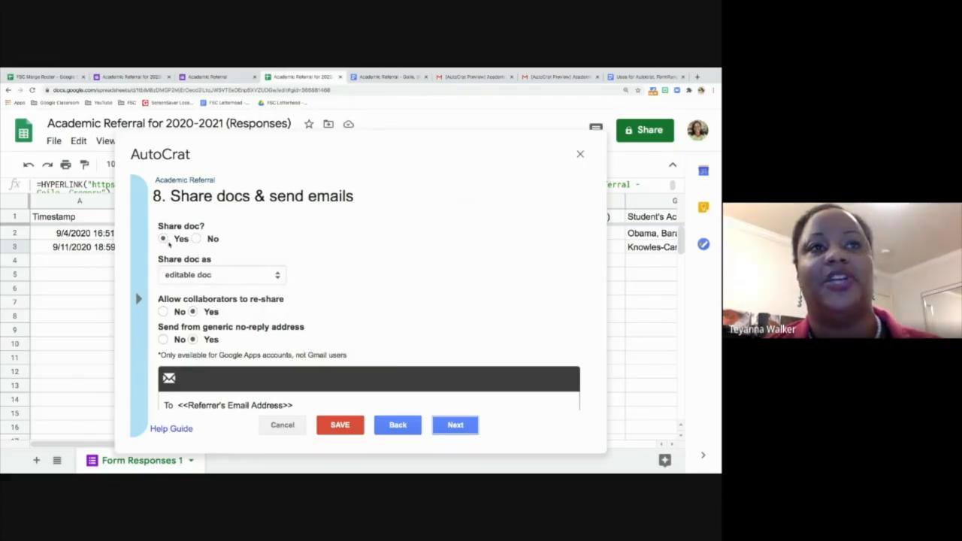
click(221, 277)
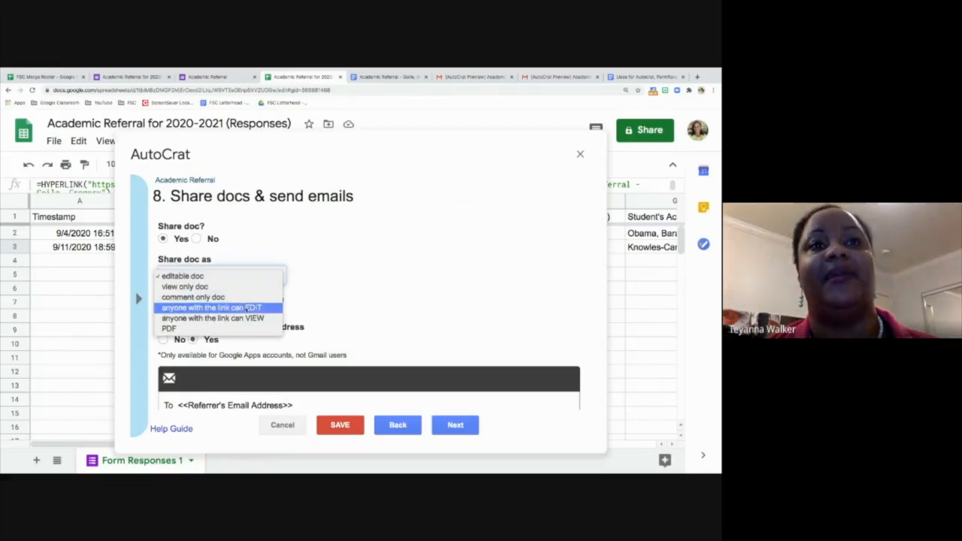
click(378, 286)
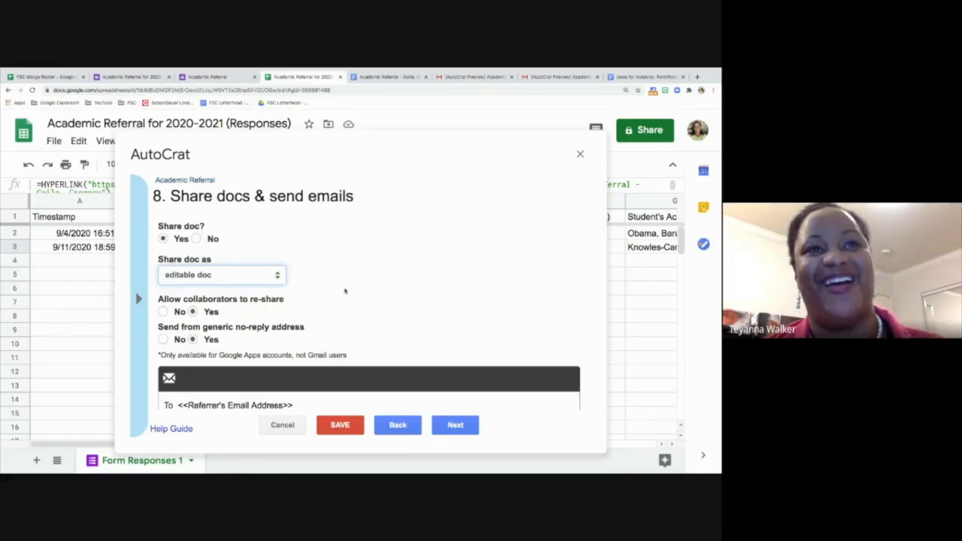
Review the re-share and no-reply settings, email recipients and message, and show the list of merge tags available for copying
scroll(345, 291, down, 1)
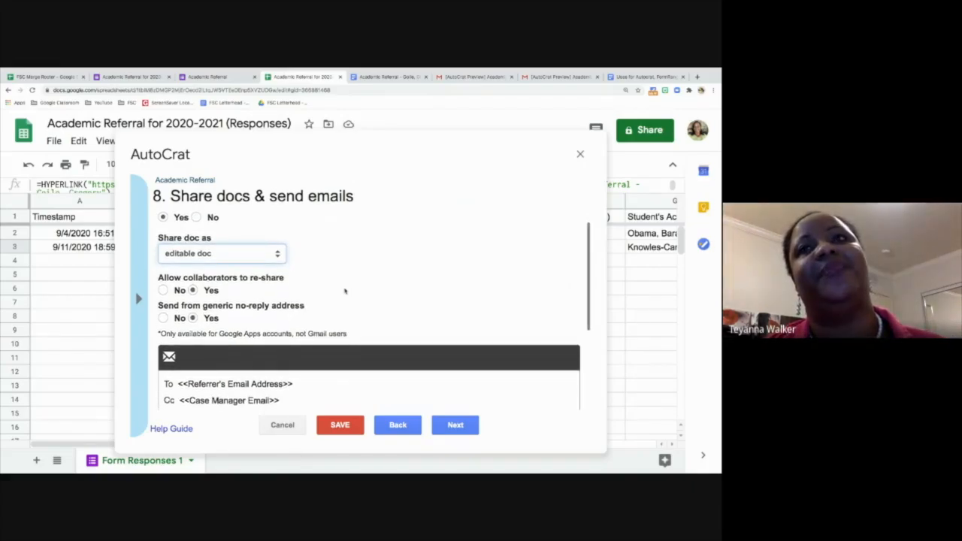
scroll(345, 290, down, 1)
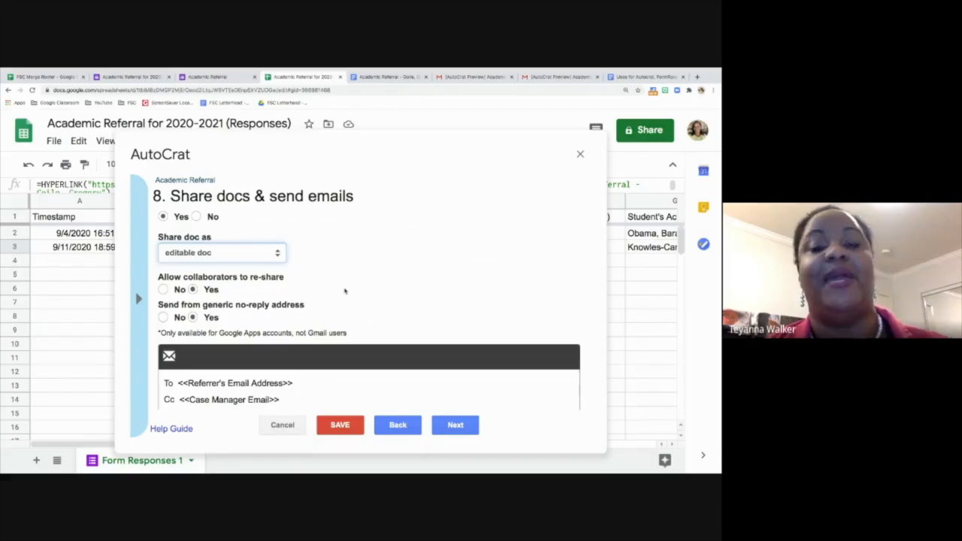
scroll(345, 290, down, 3)
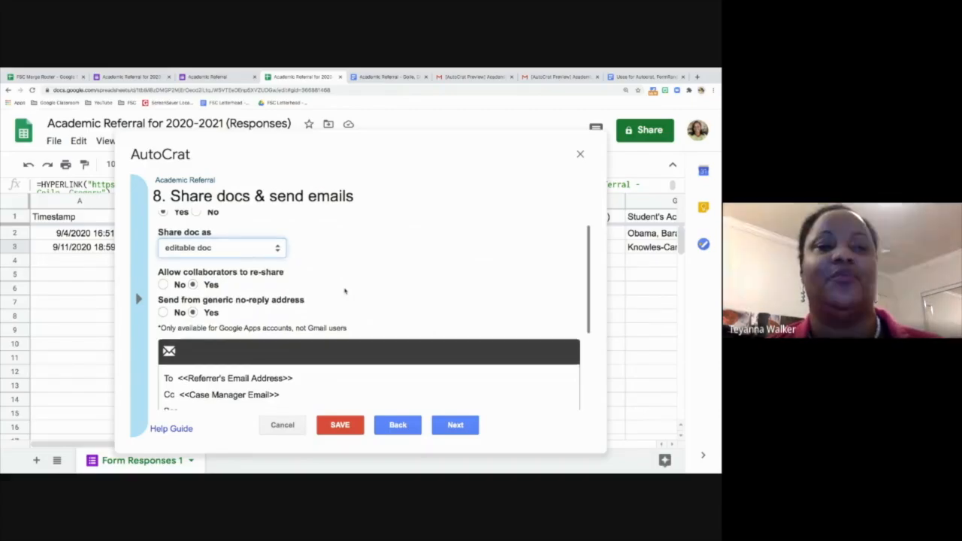
scroll(345, 290, down, 1)
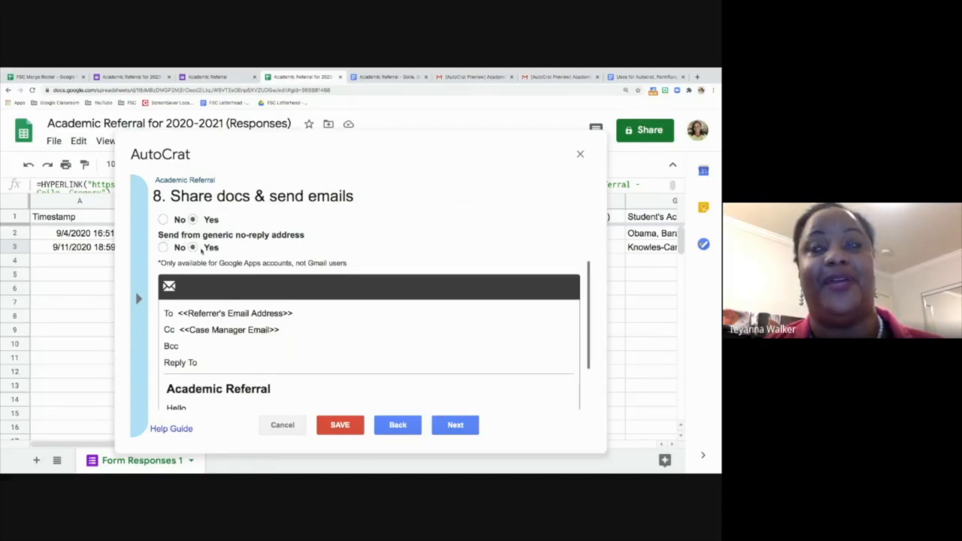
mouse_move(201, 251)
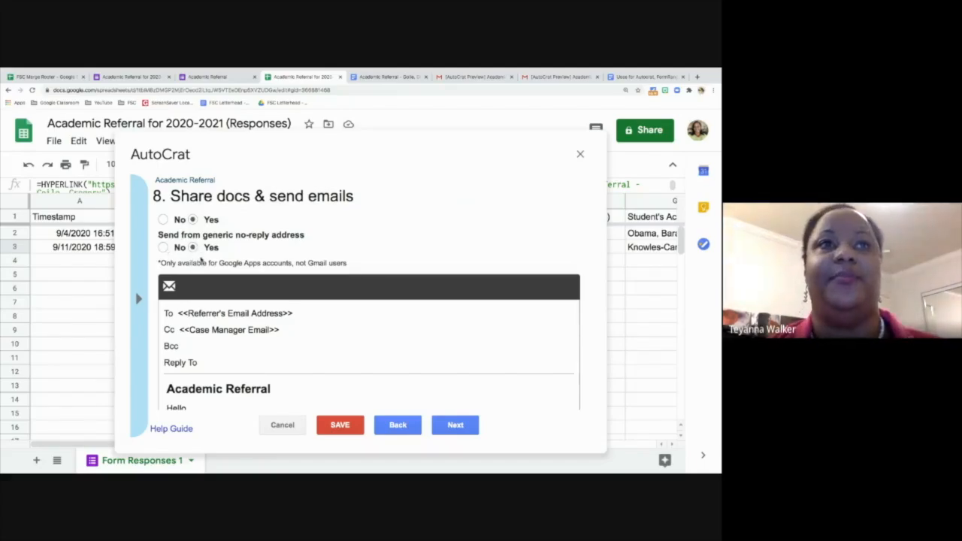
scroll(239, 260, down, 1)
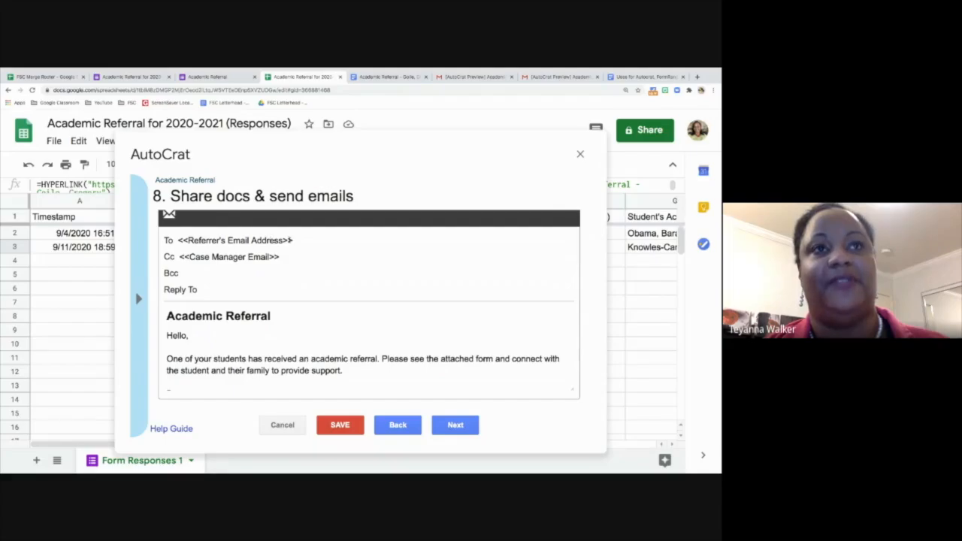
click(140, 298)
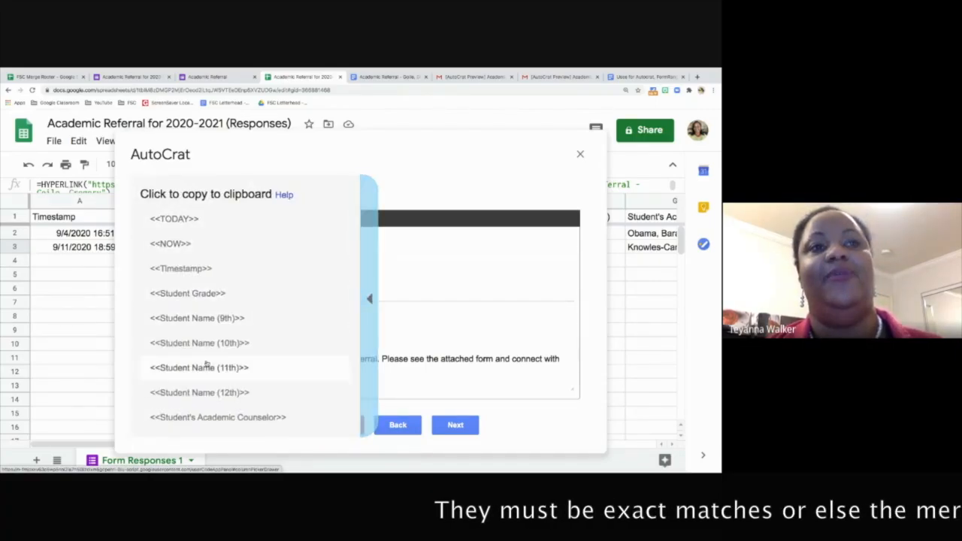
Look through the remaining merge tags, and review the email's subject line and message down to the signature
scroll(212, 382, down, 5)
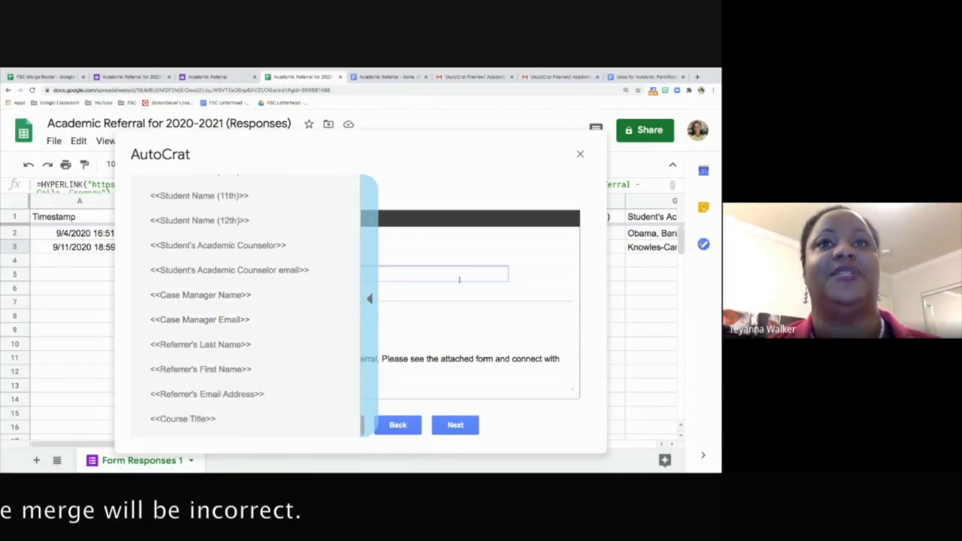
click(369, 298)
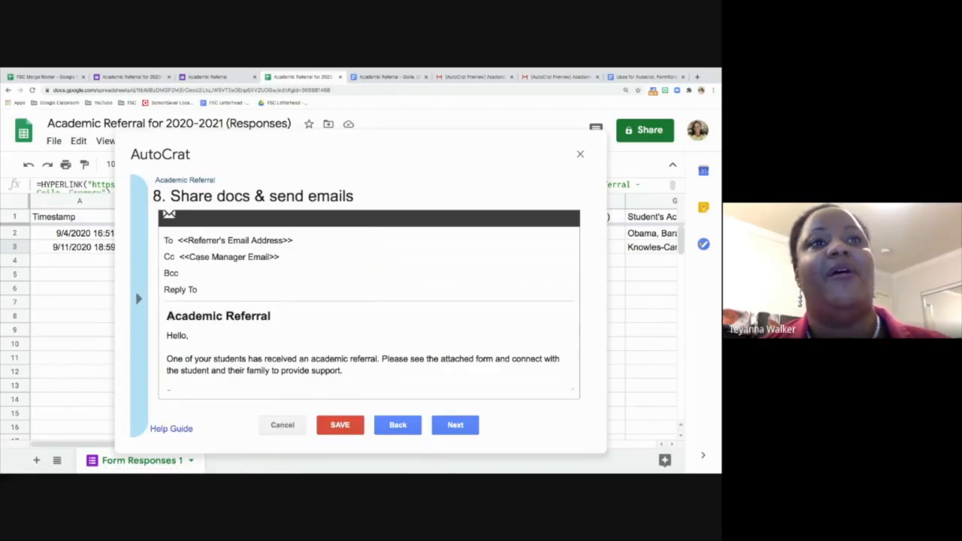
click(274, 316)
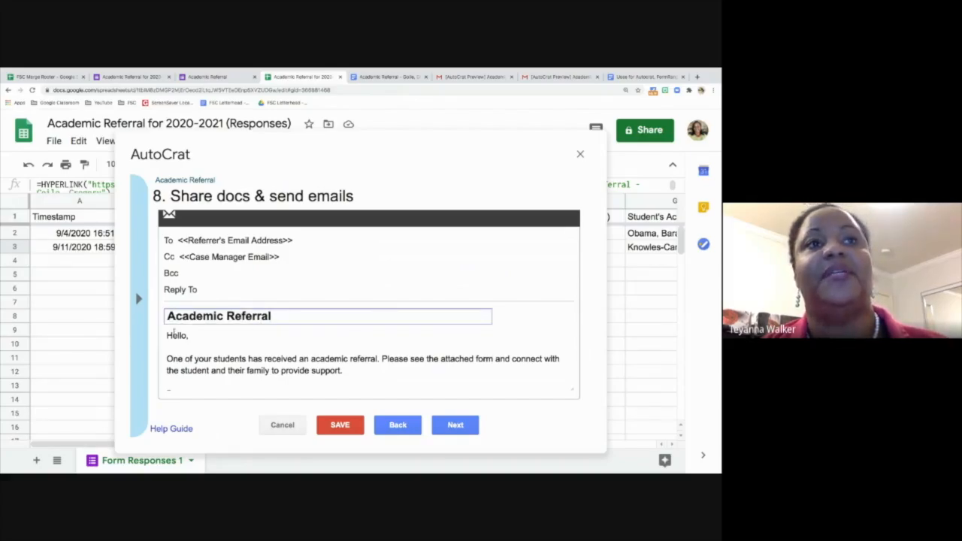
scroll(282, 370, down, 2)
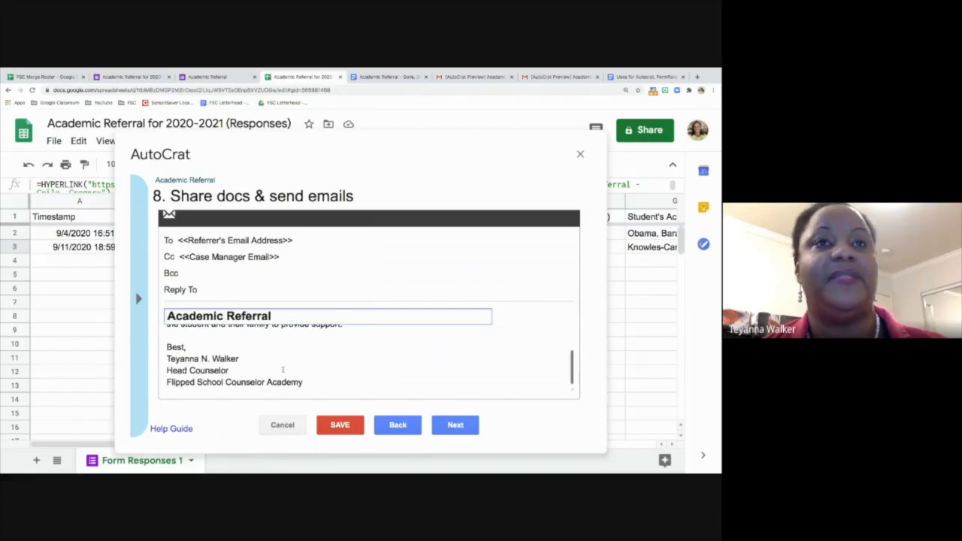
Check the job triggers and recheck the sharing and email settings, and save the Academic Referral job
click(456, 425)
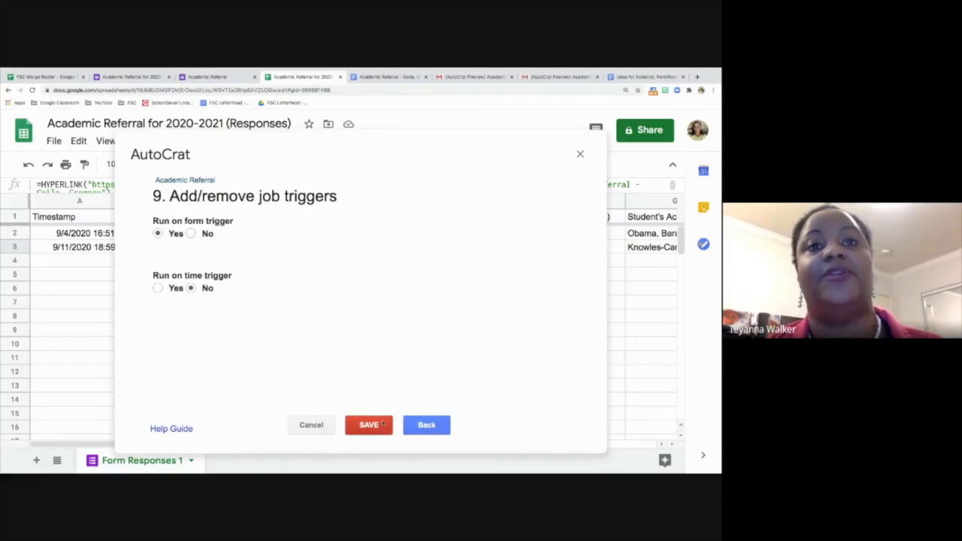
click(426, 426)
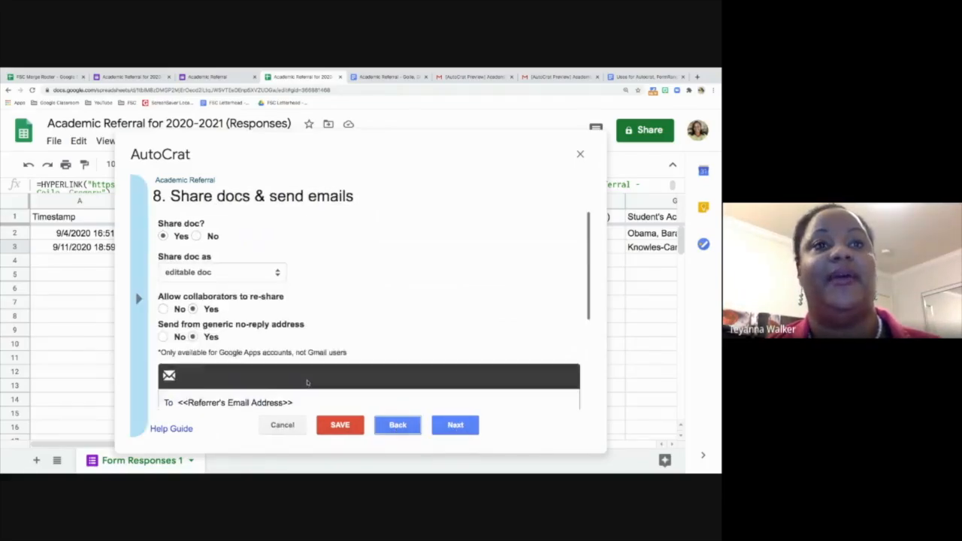
scroll(306, 384, down, 10)
scroll(307, 384, down, 1)
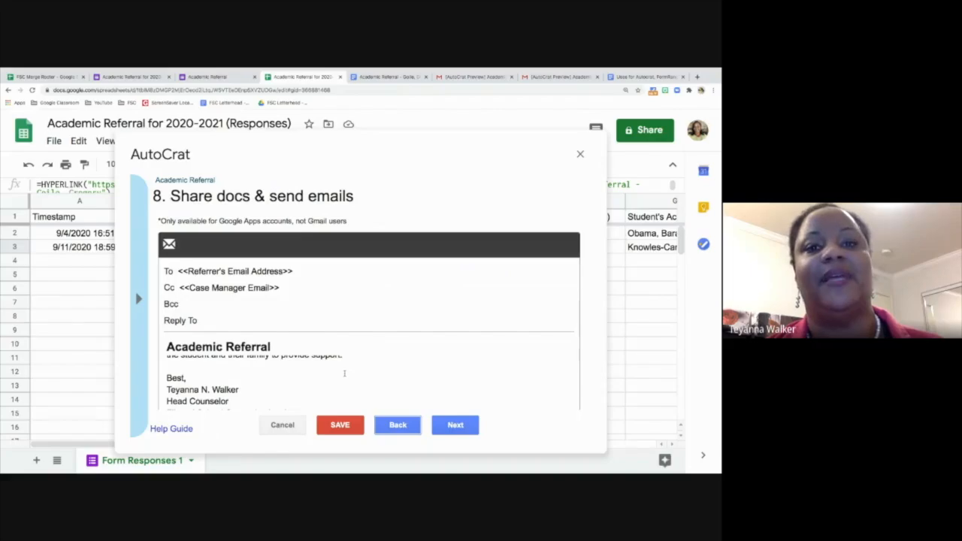
click(459, 426)
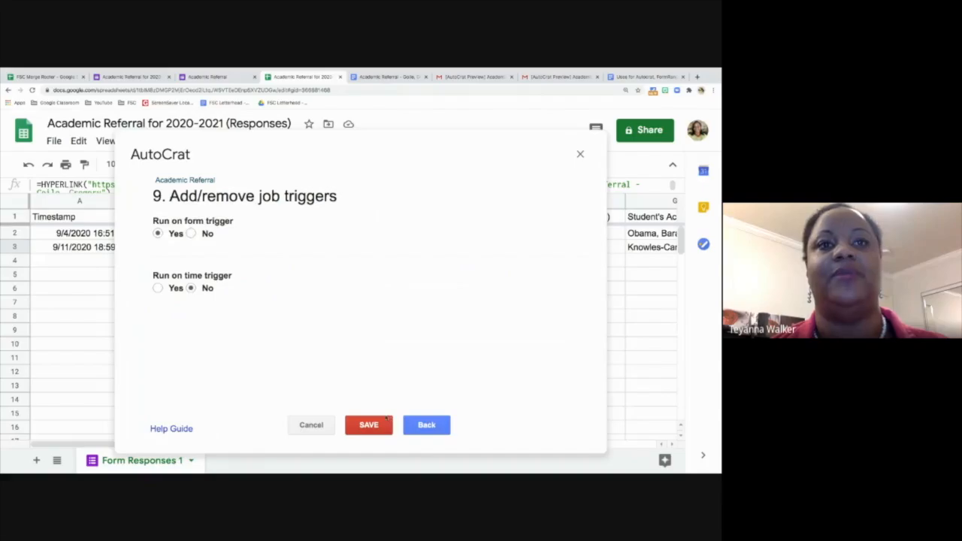
click(369, 425)
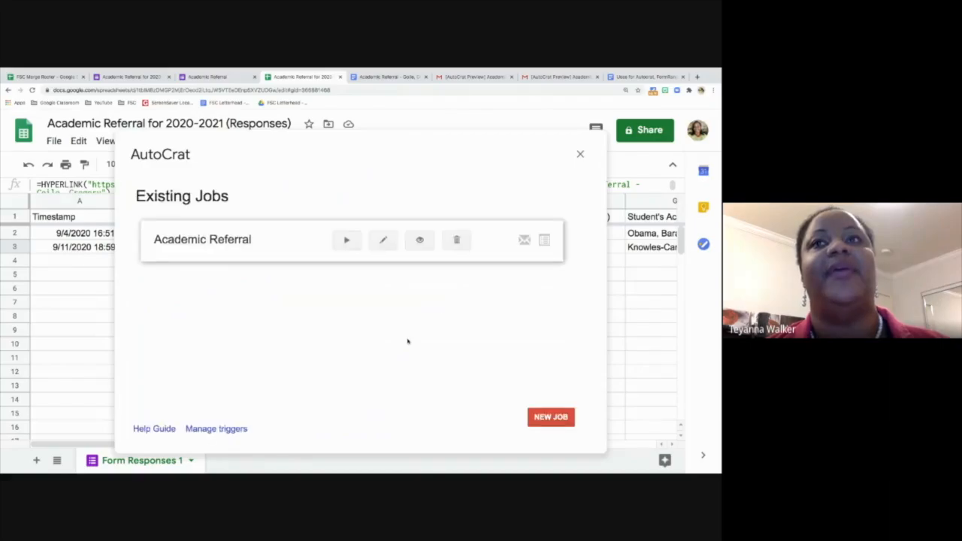
Preview the Academic Referral job's details and close Autocrat
click(422, 245)
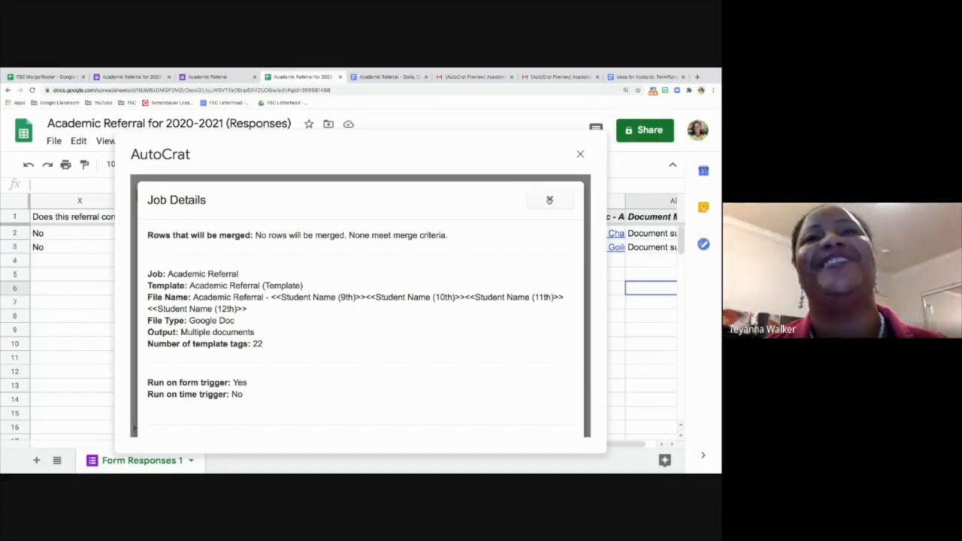
click(550, 200)
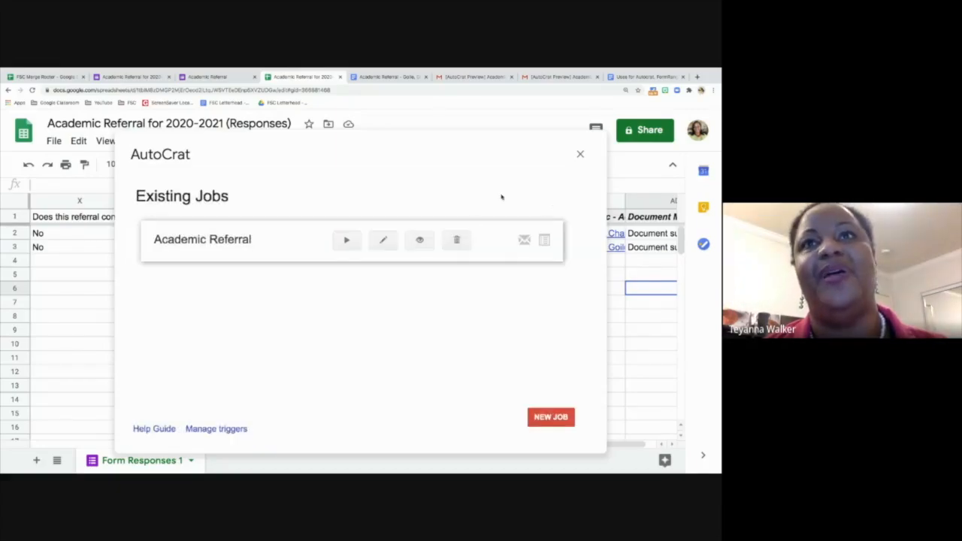
click(580, 154)
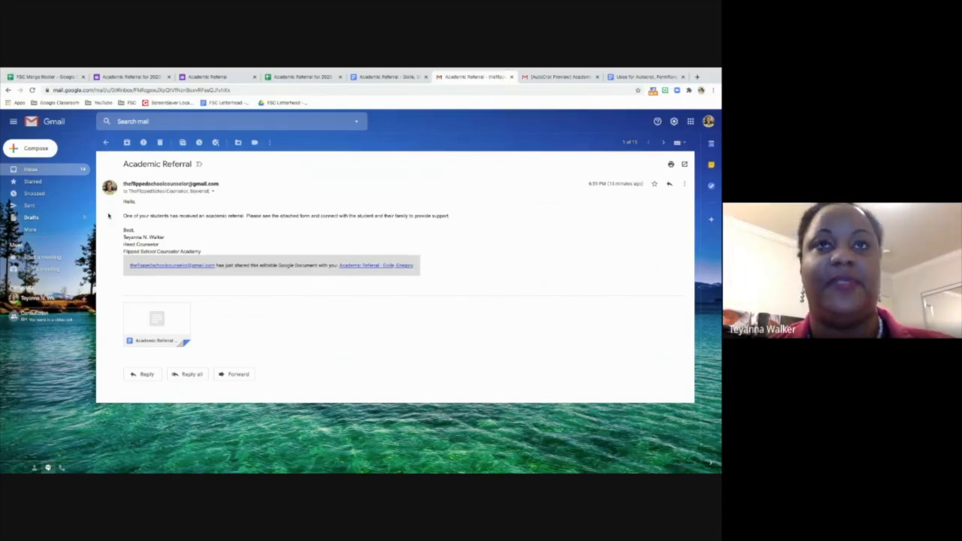
Open the merged document attached to the Academic Referral email in Gmail, and review the referral details through the second page
click(138, 316)
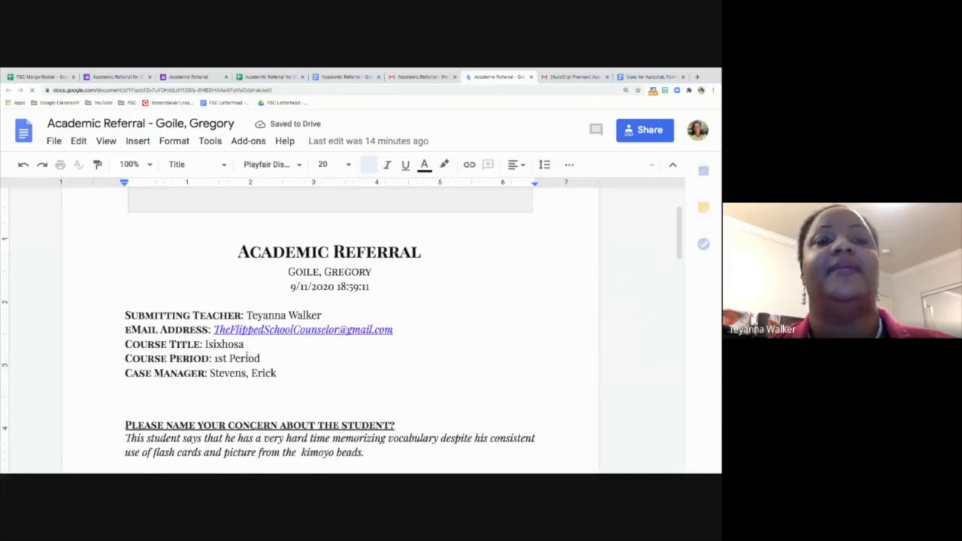
scroll(247, 353, down, 3)
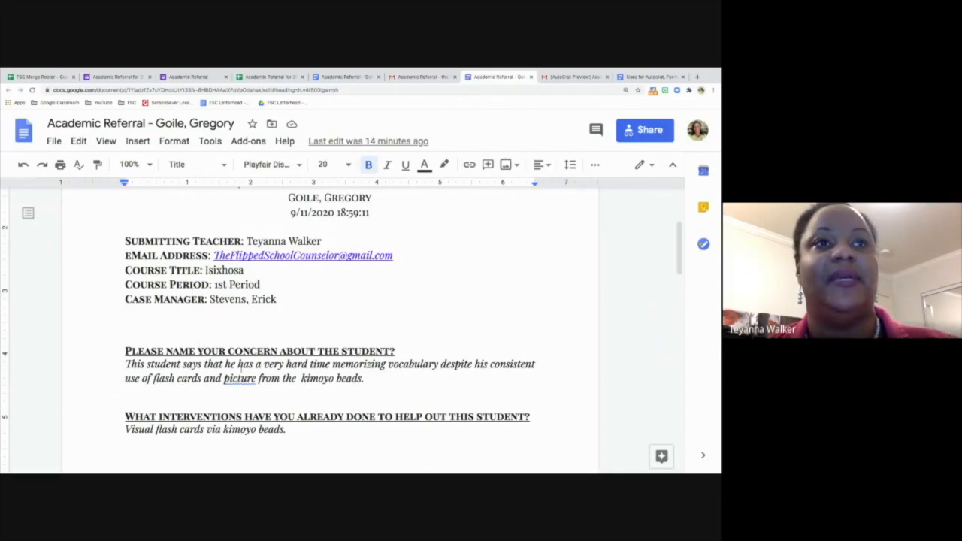
scroll(239, 363, down, 2)
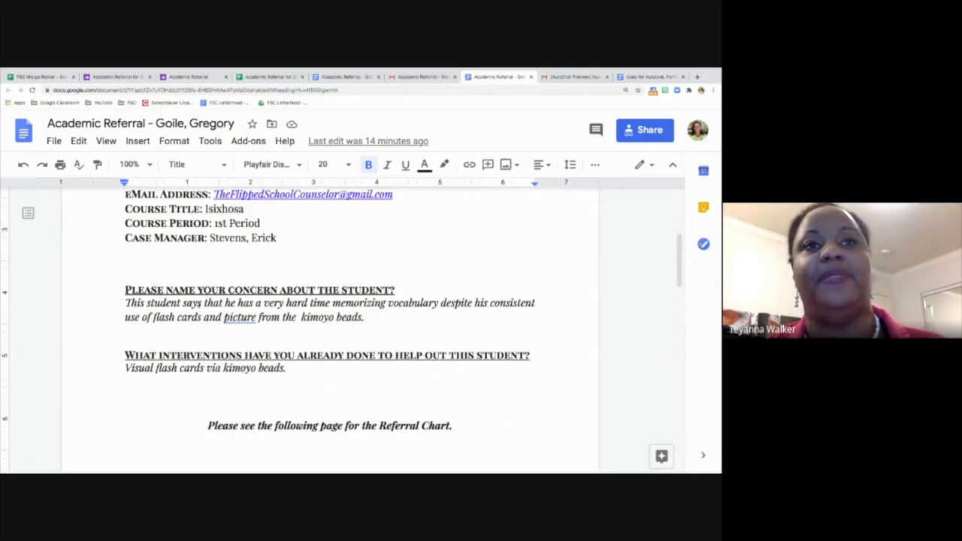
scroll(219, 342, down, 5)
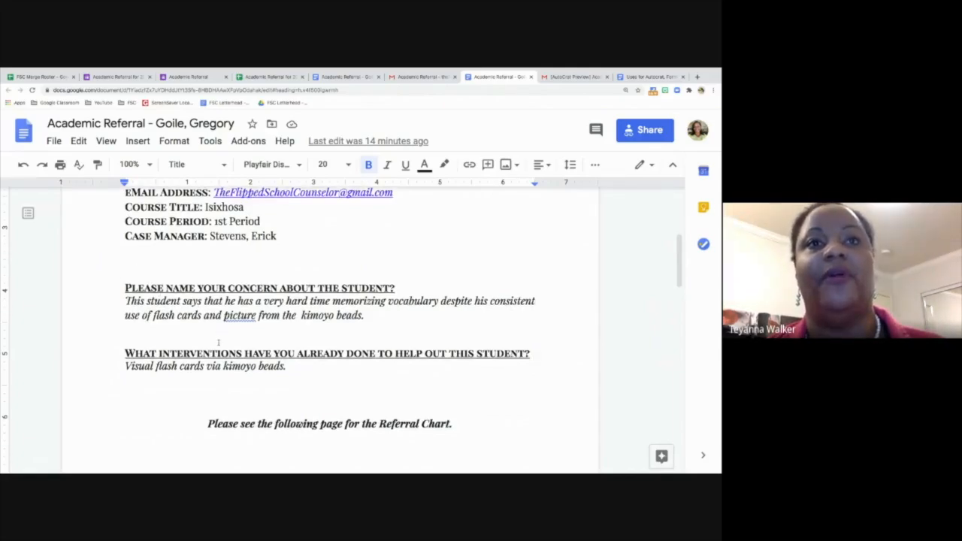
scroll(219, 343, down, 4)
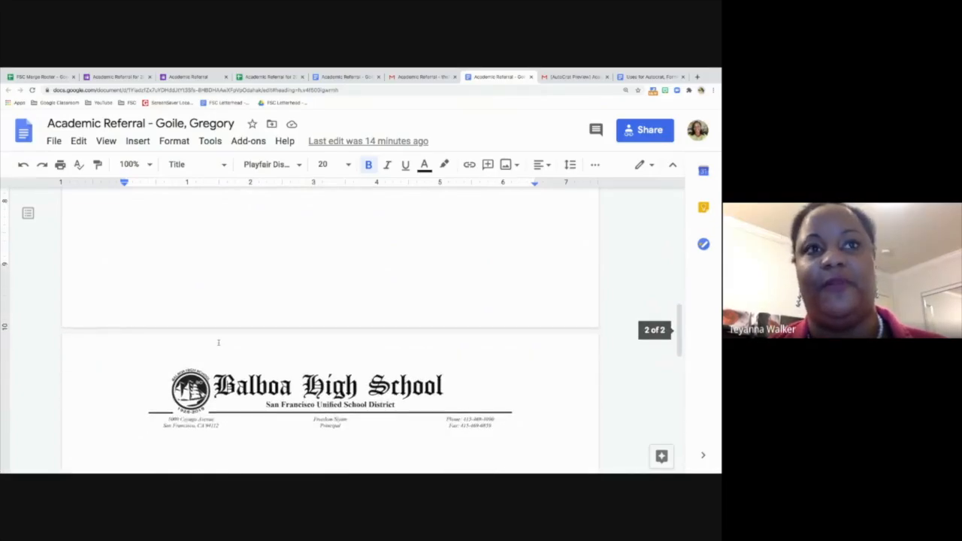
scroll(219, 343, up, 4)
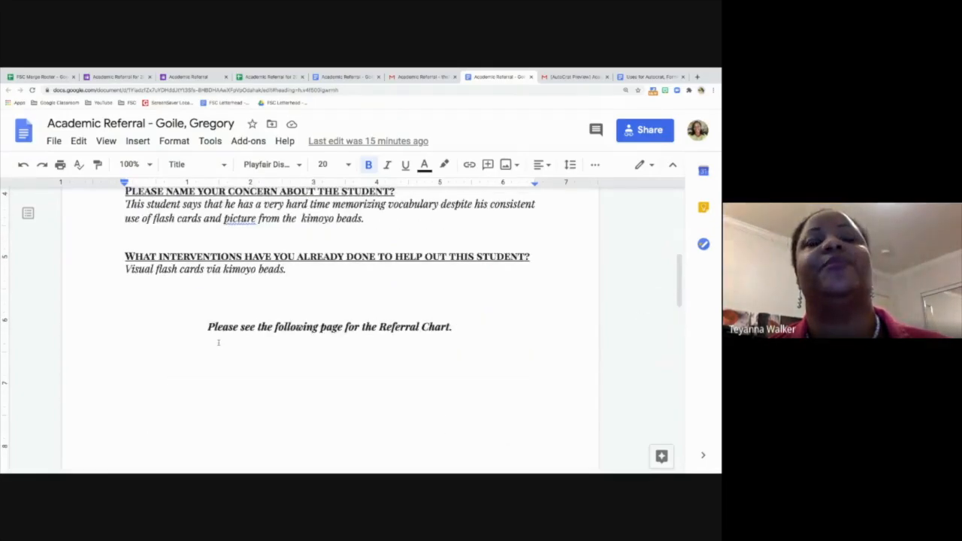
scroll(218, 342, up, 3)
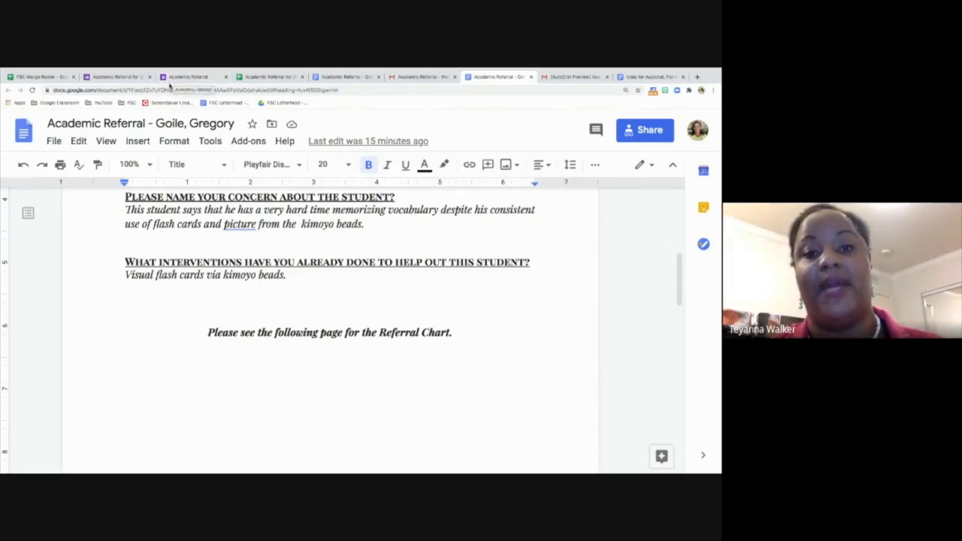
Return to the Academic Referral for 2020-2021 form editor and open the Form Notifications add-on's configuration
click(180, 76)
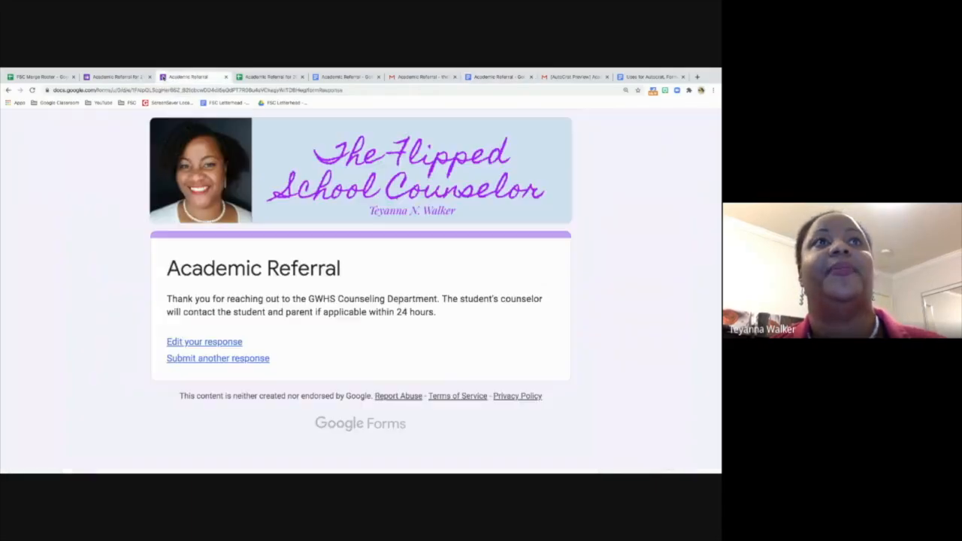
click(122, 77)
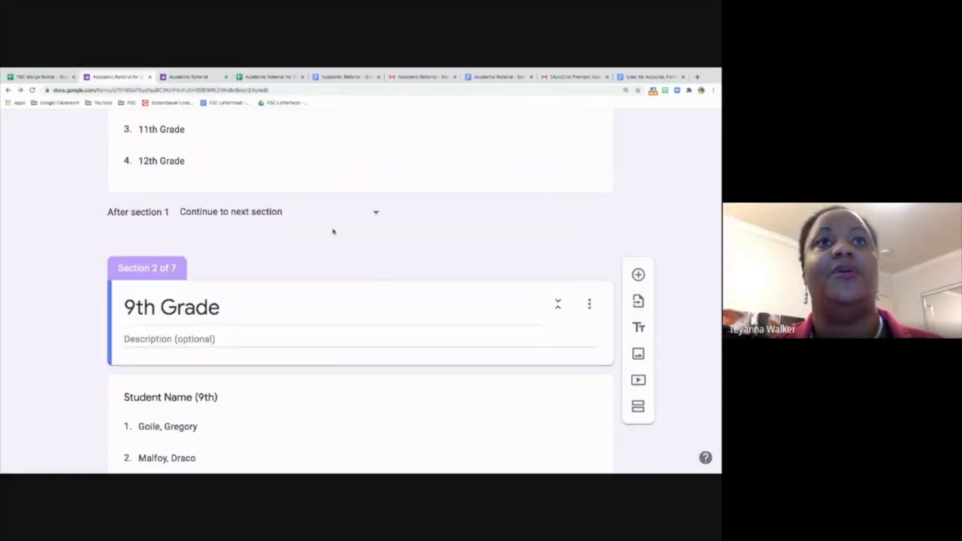
scroll(334, 257, up, 2)
scroll(334, 258, up, 10)
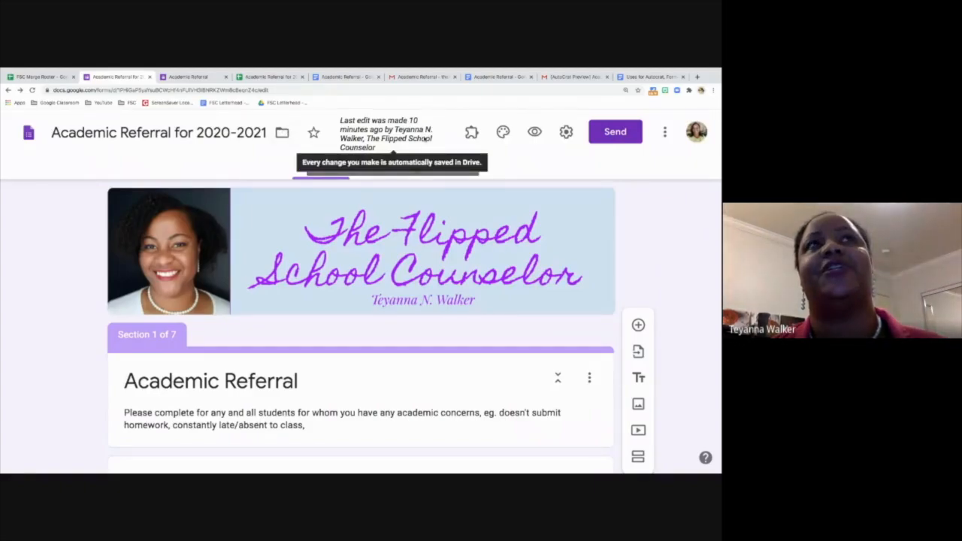
click(471, 133)
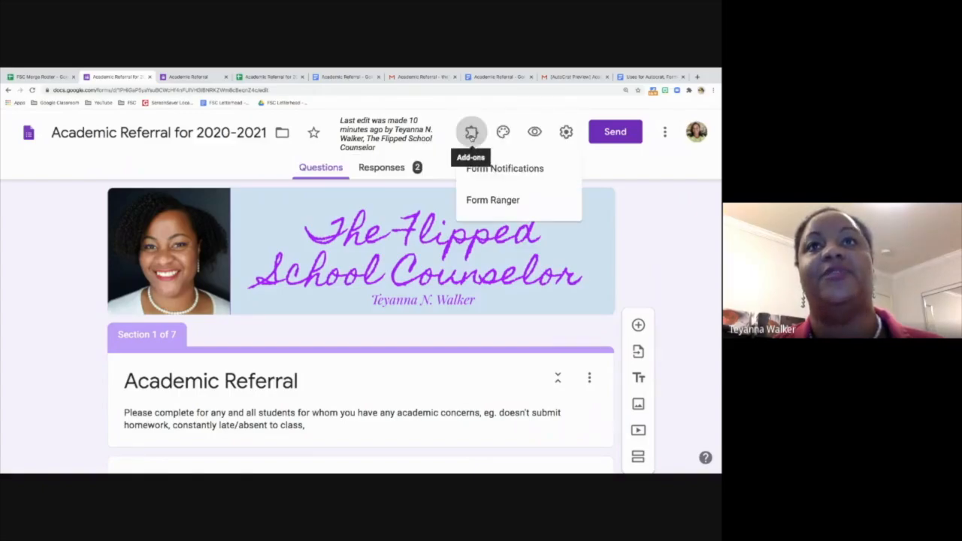
click(481, 177)
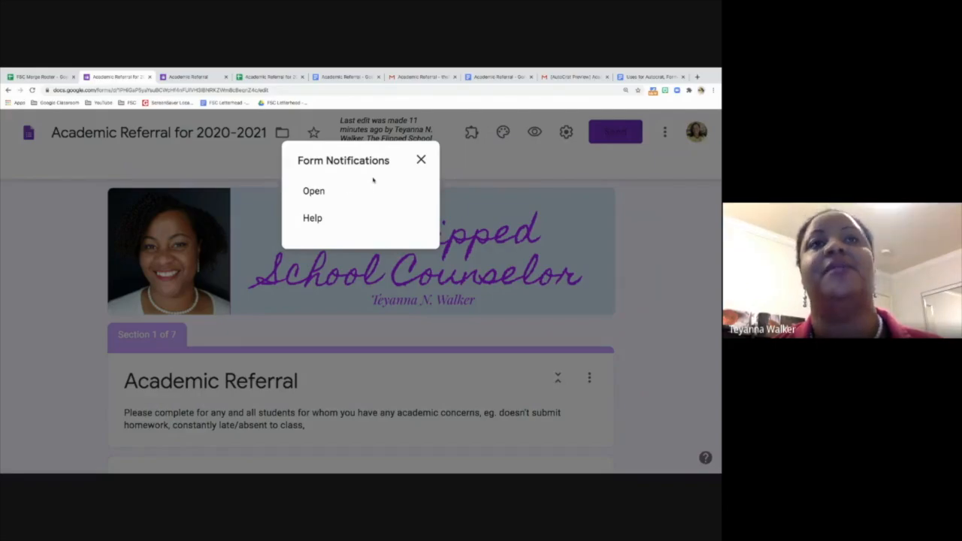
click(317, 193)
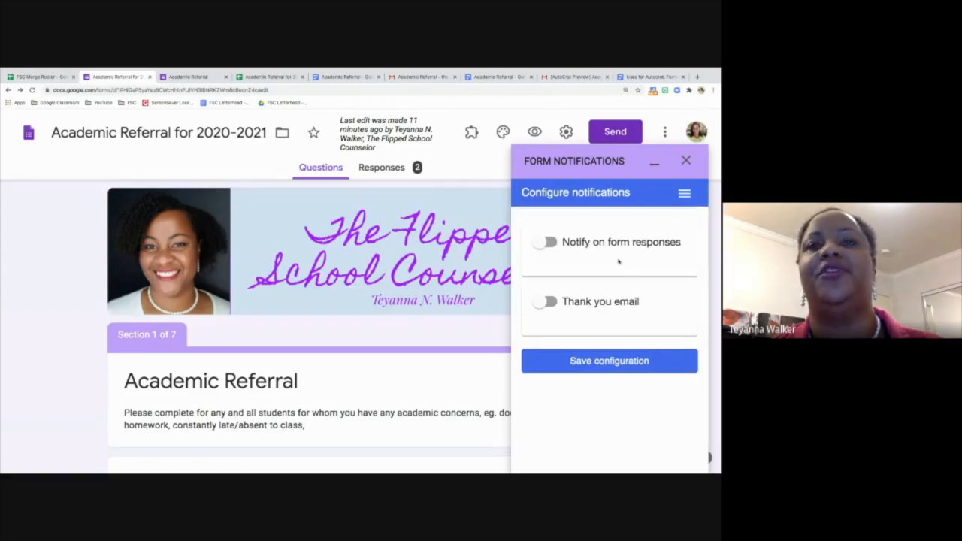
Try notifying on form responses after every 1 response, and close Form Notifications without saving the configuration
click(545, 242)
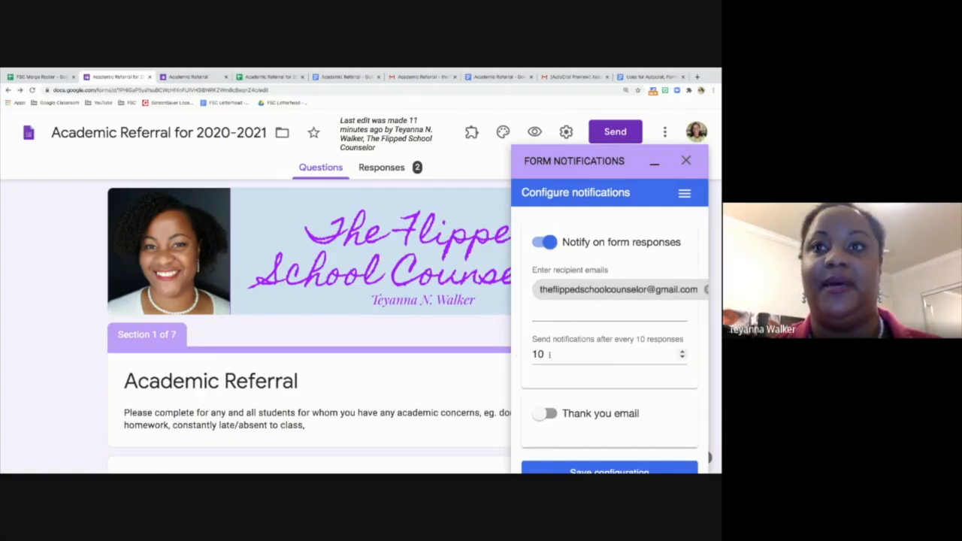
drag(550, 355, 528, 357)
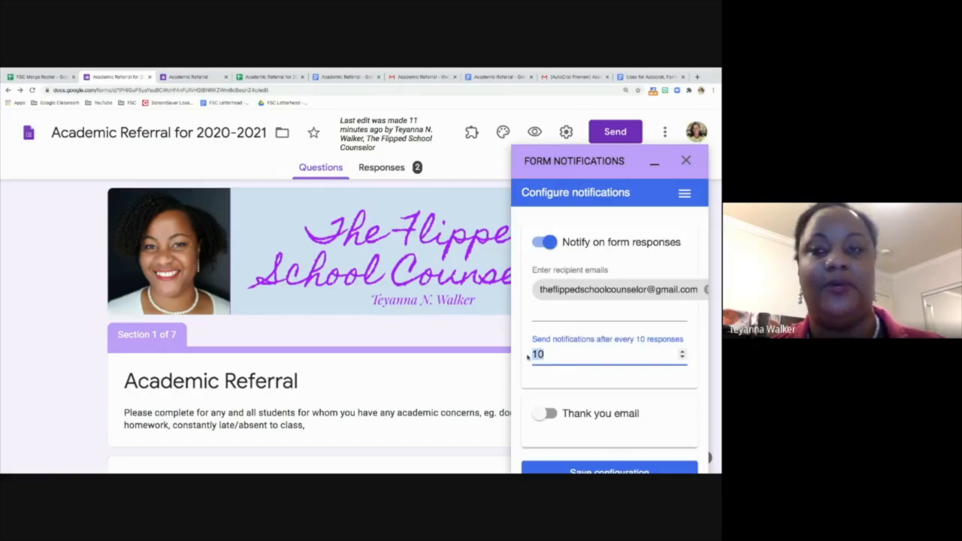
text(1)
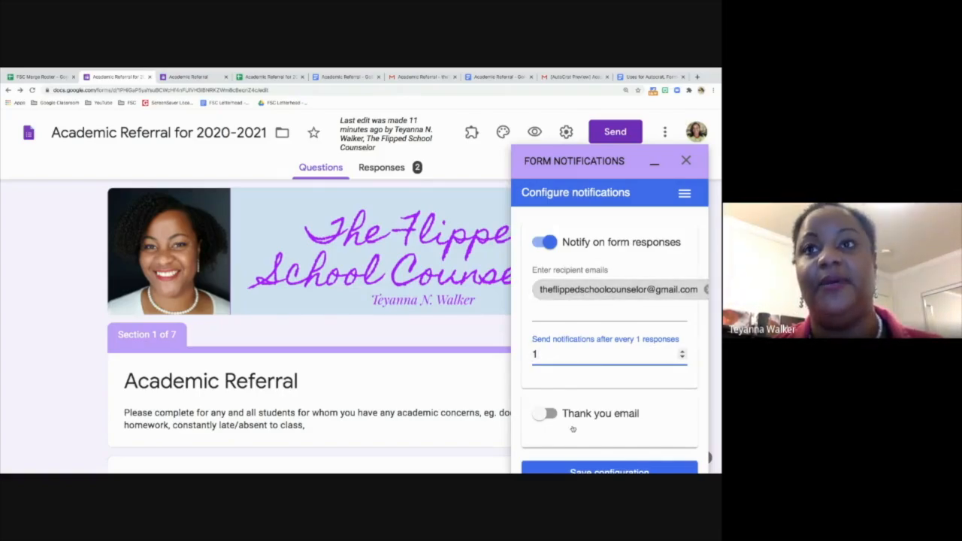
click(685, 161)
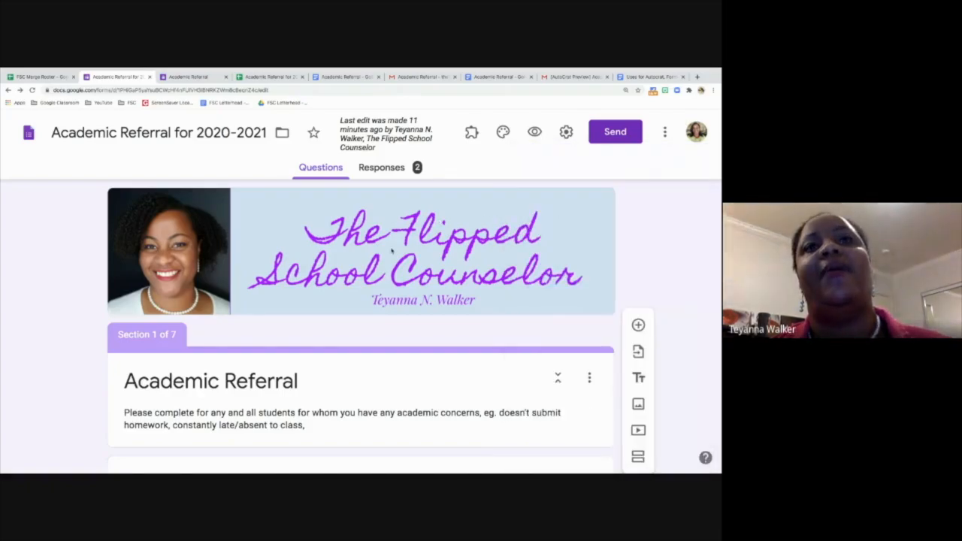